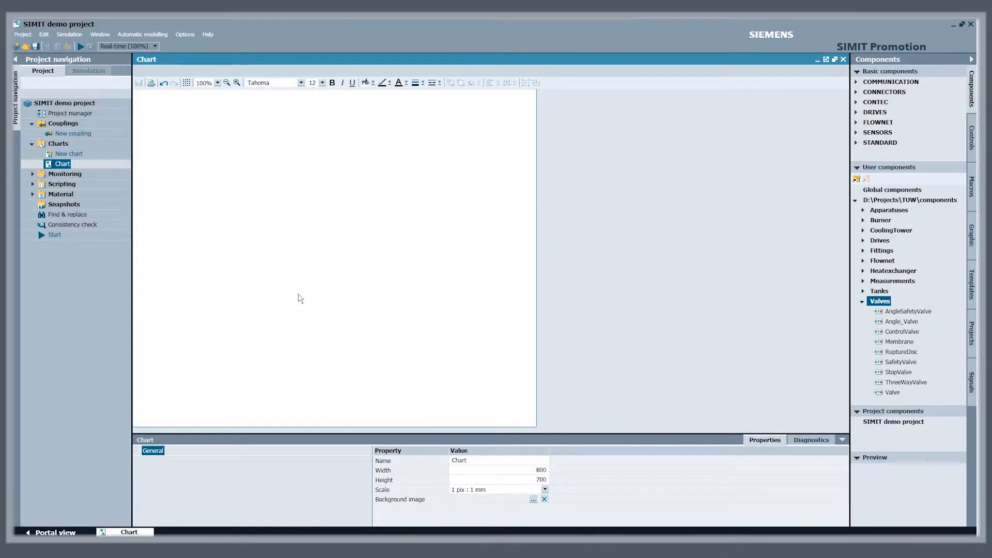
Place the Valve user component on the chart and archive its component type in the Transfer folder as Valve1
{"action": "left_click_drag", "start_coordinate": [892, 392], "coordinate": [357, 321]}
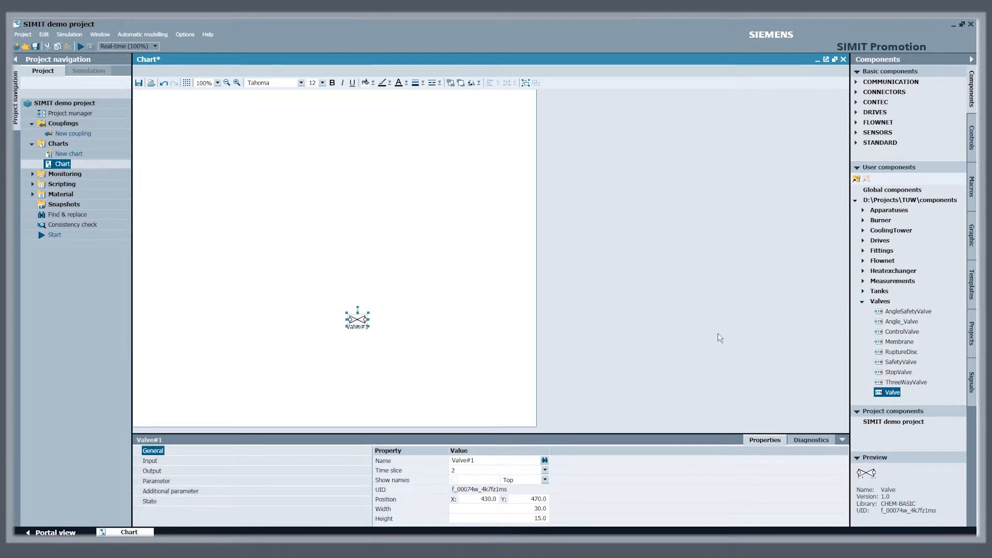
{"action": "right_click", "coordinate": [902, 398]}
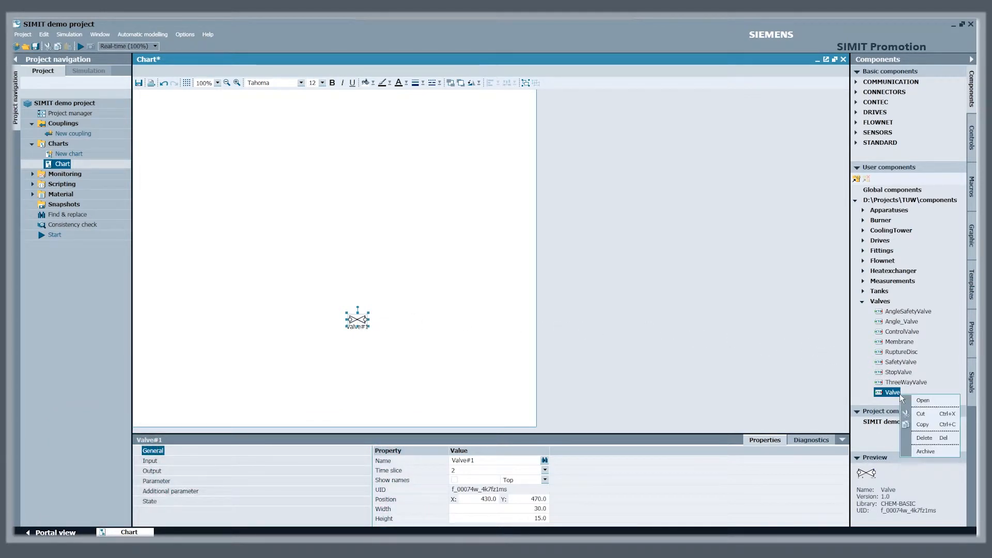
{"action": "left_click", "coordinate": [935, 451]}
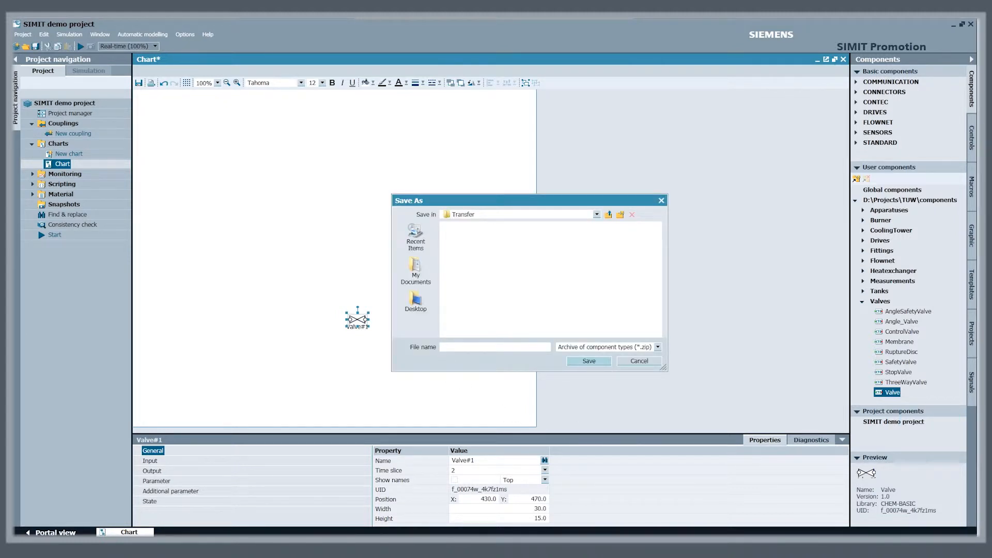
{"action": "type", "text": "1"}
{"action": "left_click", "coordinate": [589, 361]}
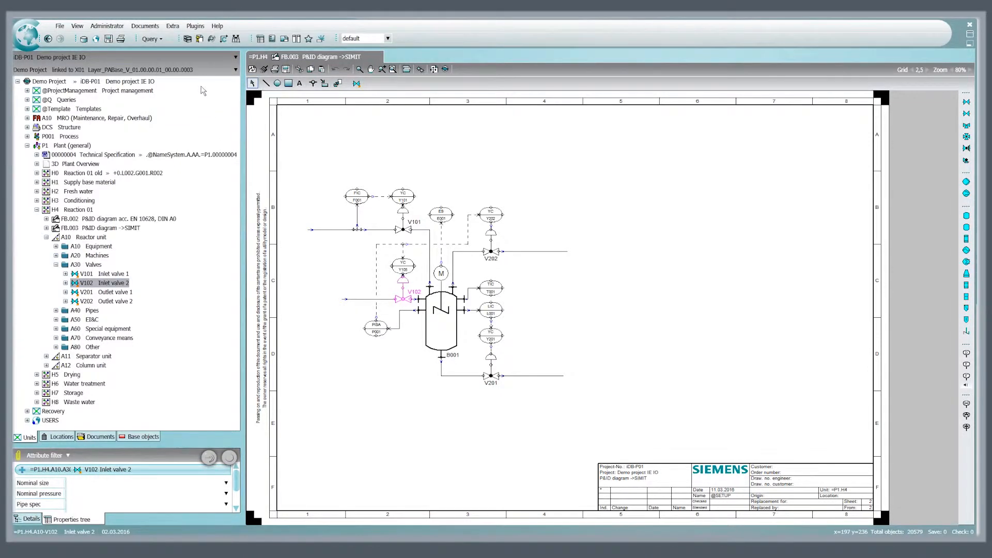
In COMOS, open the SIMIT interface configuration and import the component file Valve1.simcmp from the Transfer folder
{"action": "left_click", "coordinate": [195, 27]}
{"action": "mouse_move", "coordinate": [231, 61]}
{"action": "mouse_move", "coordinate": [365, 175]}
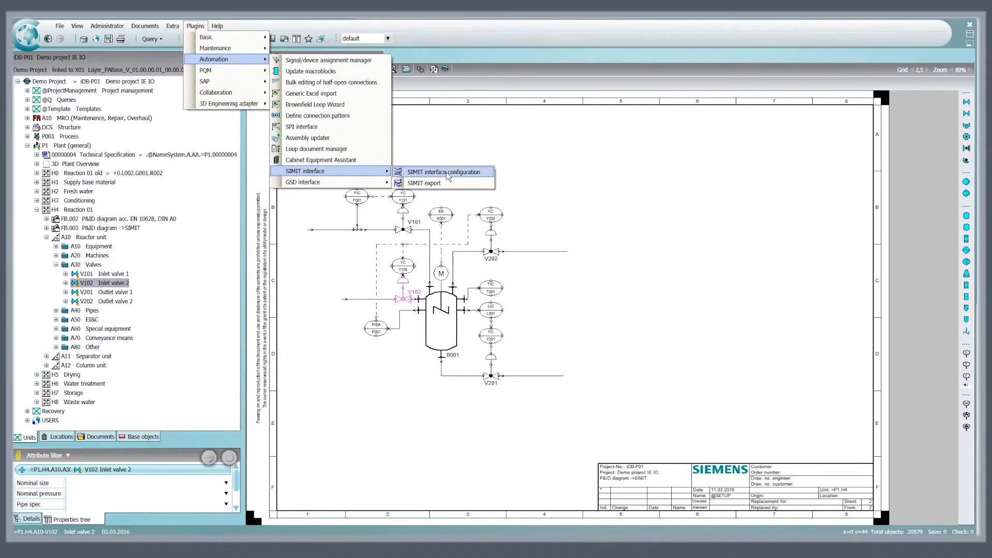
{"action": "left_click", "coordinate": [448, 173]}
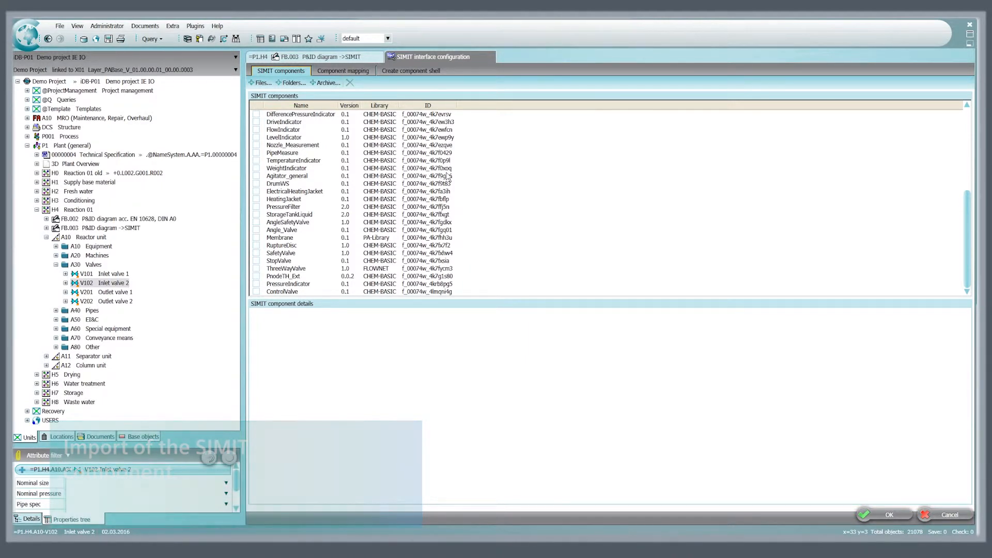
{"action": "left_click", "coordinate": [261, 84]}
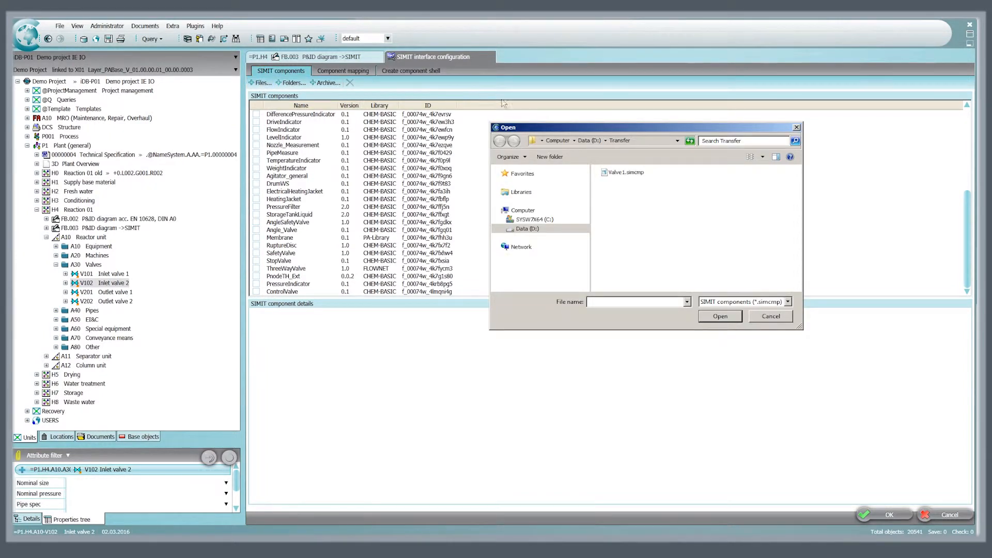
{"action": "left_click", "coordinate": [627, 173]}
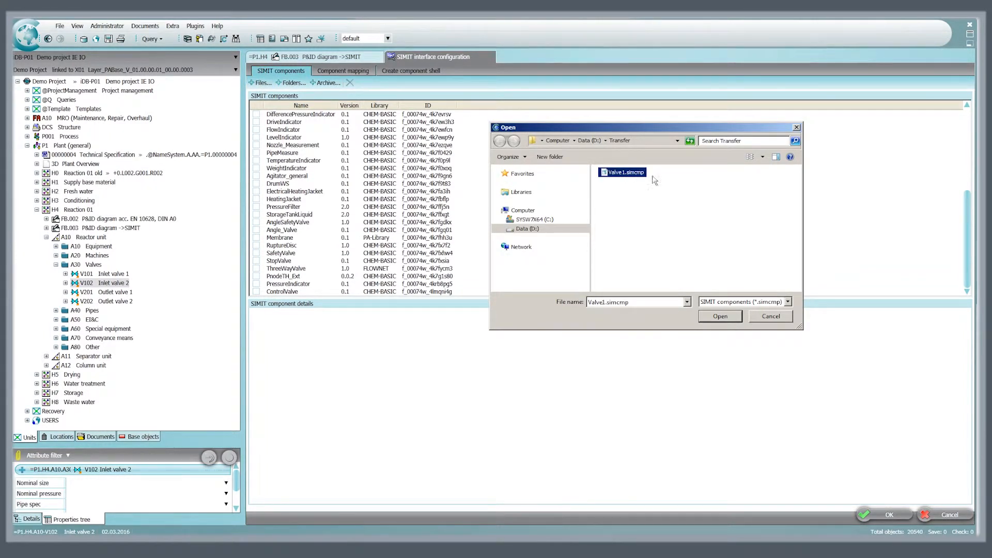
{"action": "left_click", "coordinate": [720, 316]}
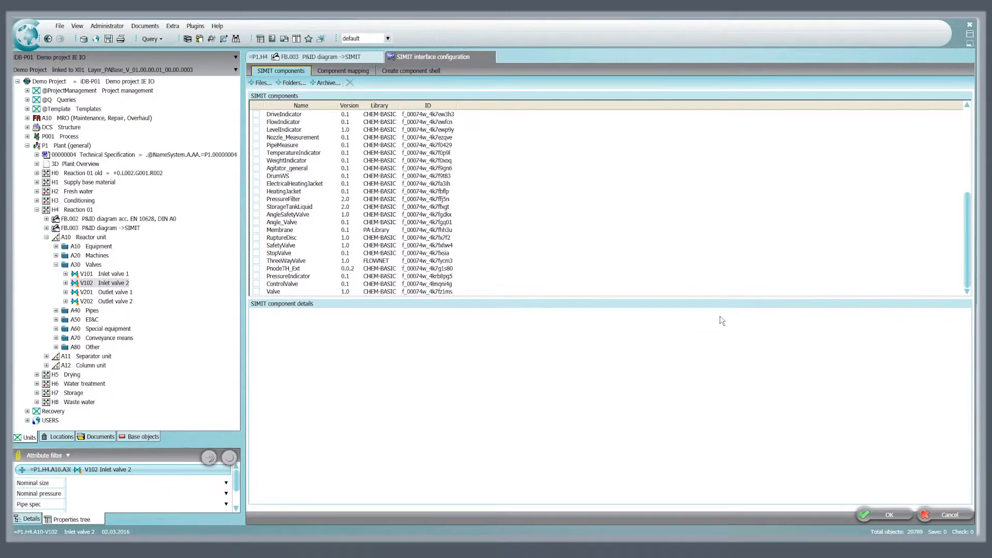
Add a component mapping from the base object of inlet valve V102, Globe valve (general), to the imported SIMIT component Valve
{"action": "left_click", "coordinate": [346, 70]}
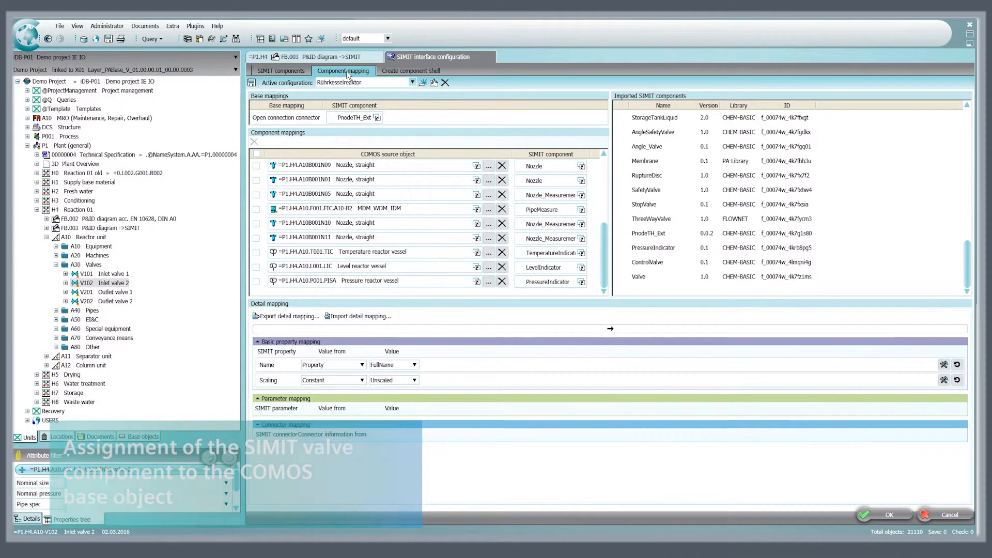
{"action": "right_click", "coordinate": [96, 285]}
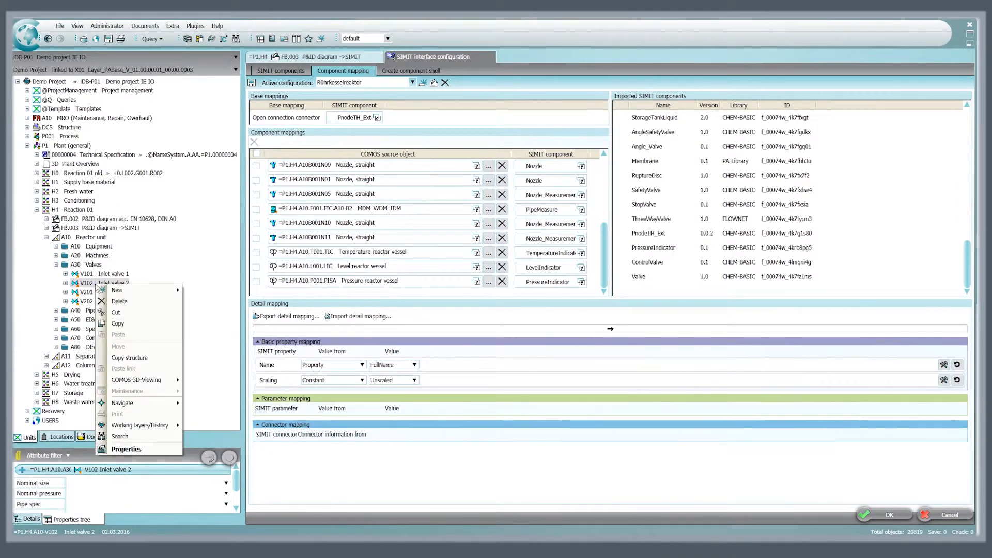
{"action": "mouse_move", "coordinate": [139, 406]}
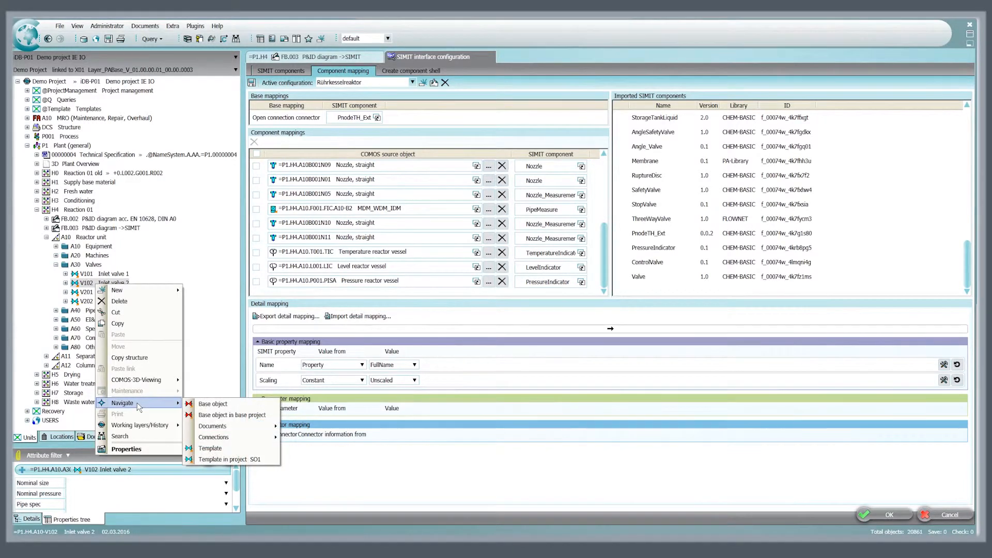
{"action": "left_click", "coordinate": [231, 405]}
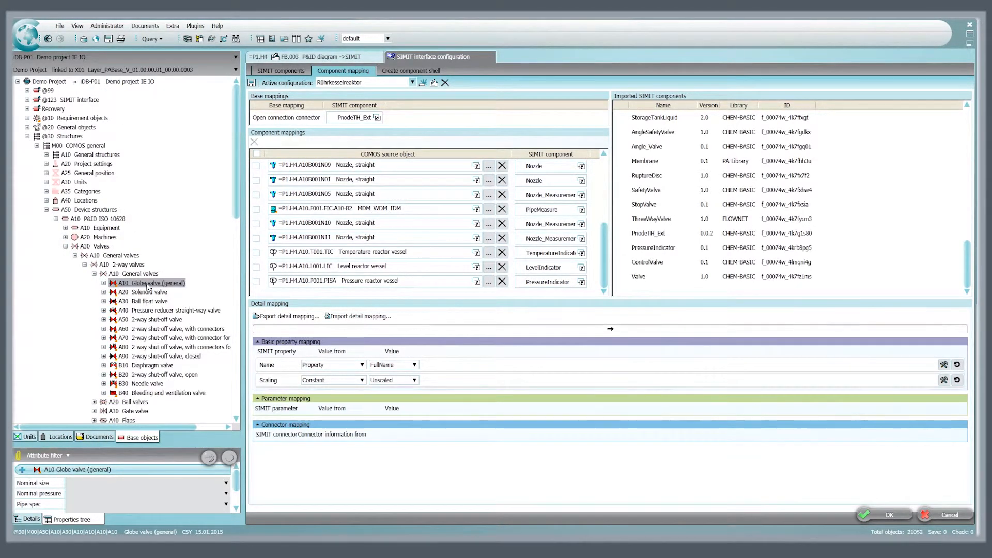
{"action": "left_click_drag", "start_coordinate": [150, 286], "coordinate": [308, 293]}
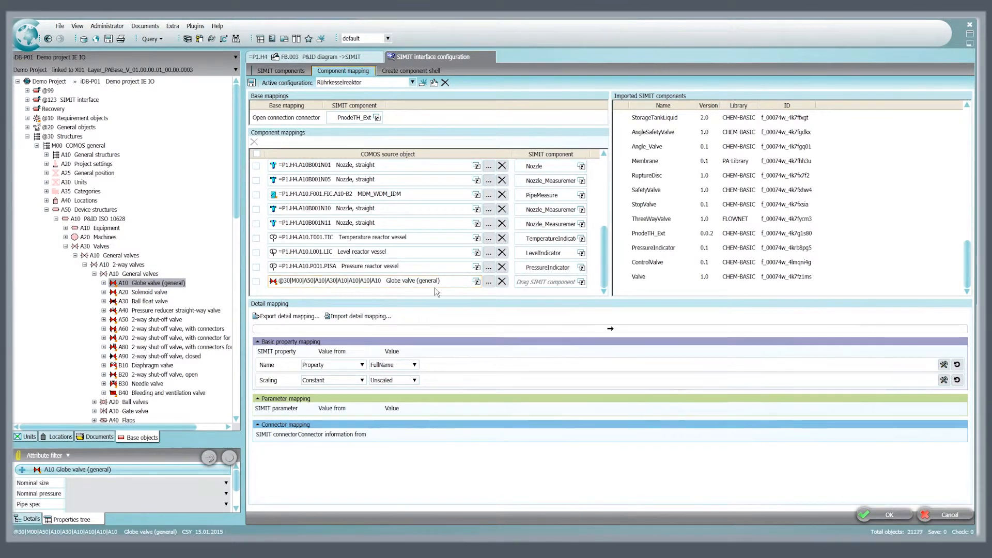
{"action": "left_click", "coordinate": [647, 278]}
{"action": "left_click_drag", "start_coordinate": [647, 276], "coordinate": [542, 287]}
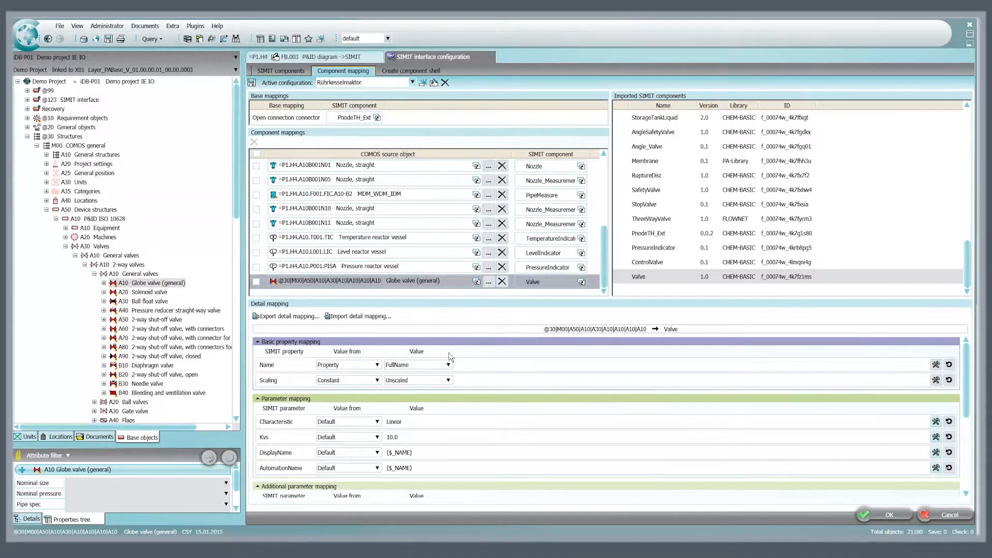
Map the valve's Name property to Name and its connectors DI1 to DI1 and DO1 to DO1, and accept the configuration
{"action": "left_click", "coordinate": [448, 364]}
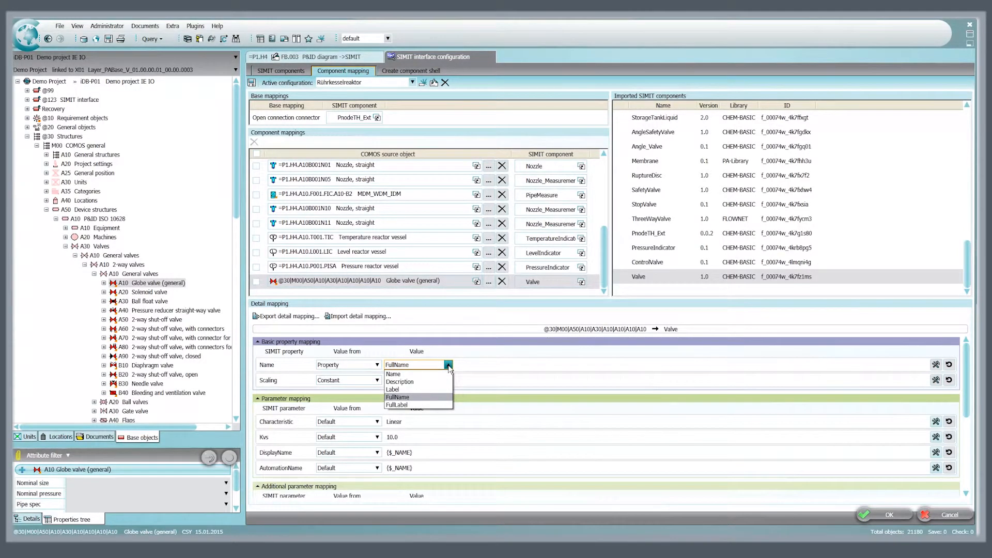
{"action": "left_click", "coordinate": [405, 375]}
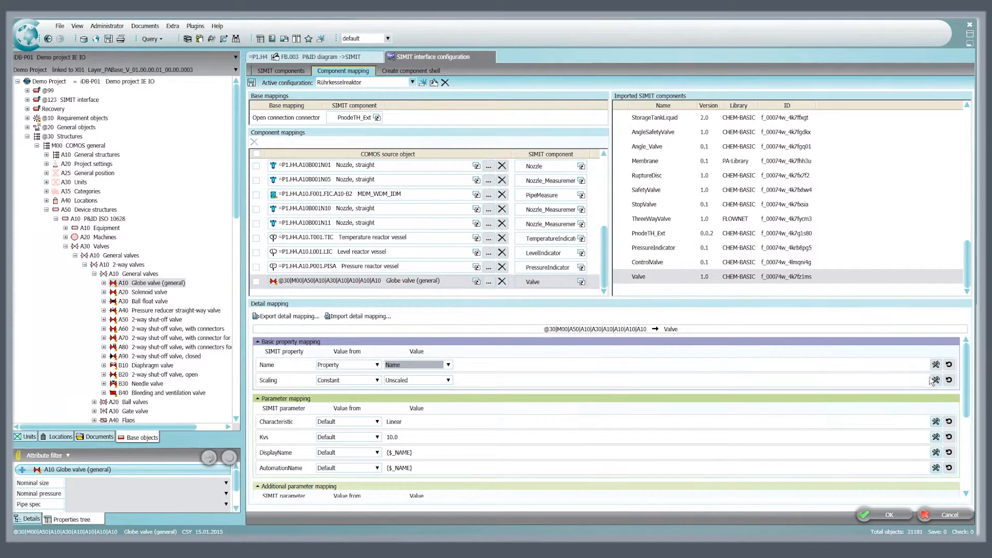
{"action": "left_click_drag", "start_coordinate": [966, 382], "coordinate": [968, 463]}
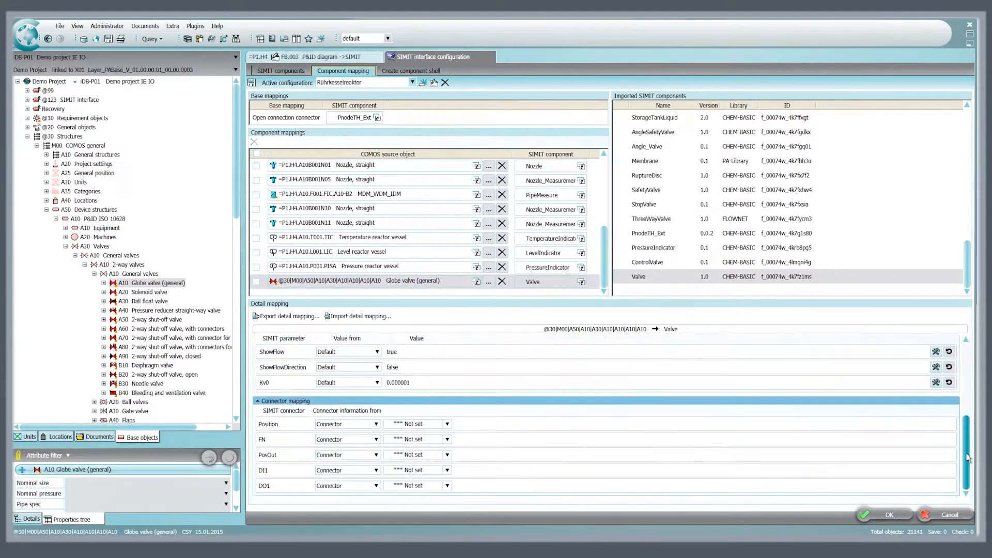
{"action": "left_click", "coordinate": [447, 470]}
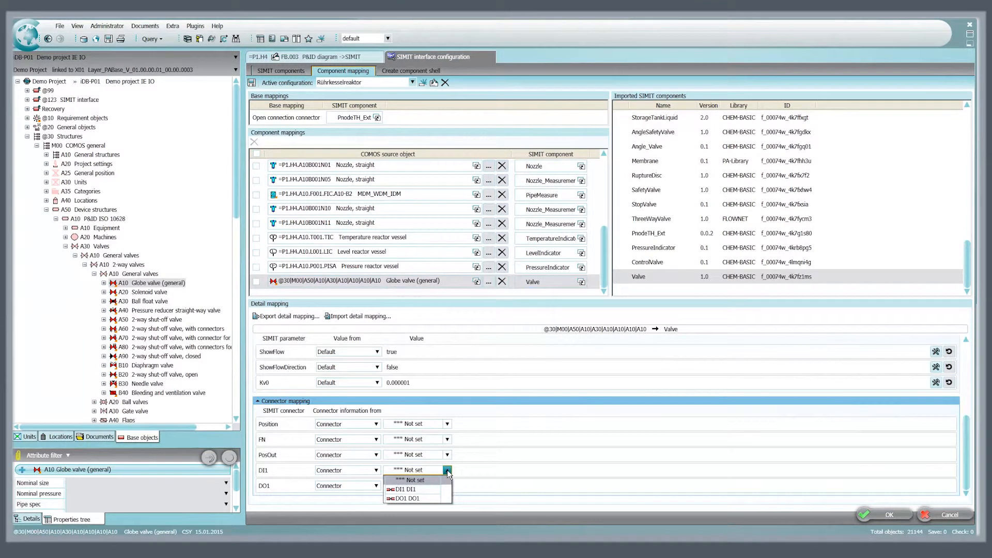
{"action": "left_click", "coordinate": [424, 489]}
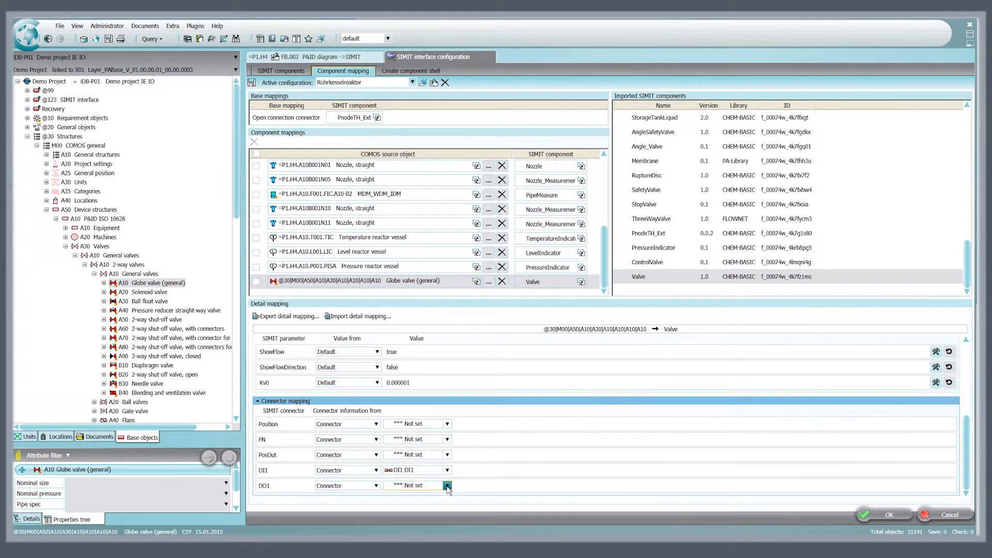
{"action": "left_click", "coordinate": [448, 486]}
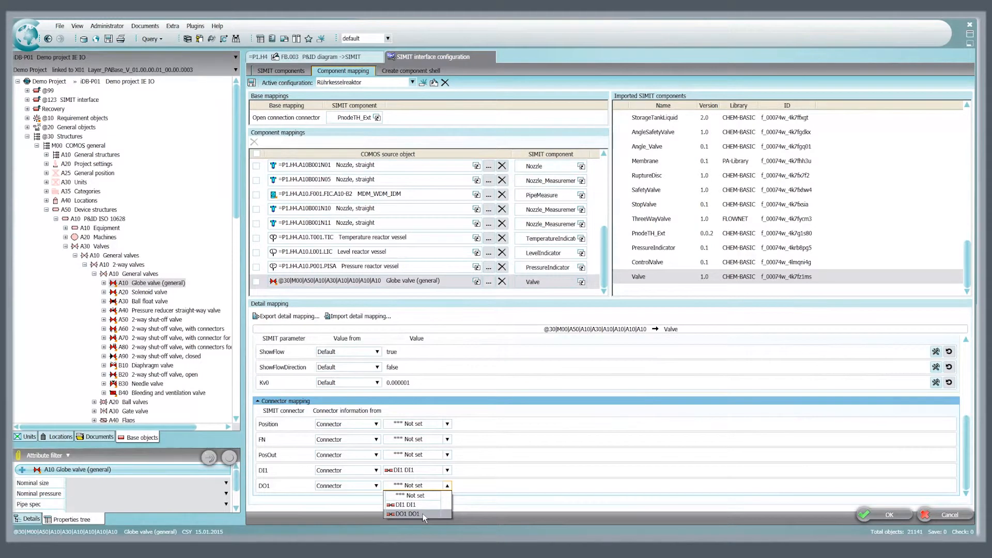
{"action": "left_click", "coordinate": [408, 514]}
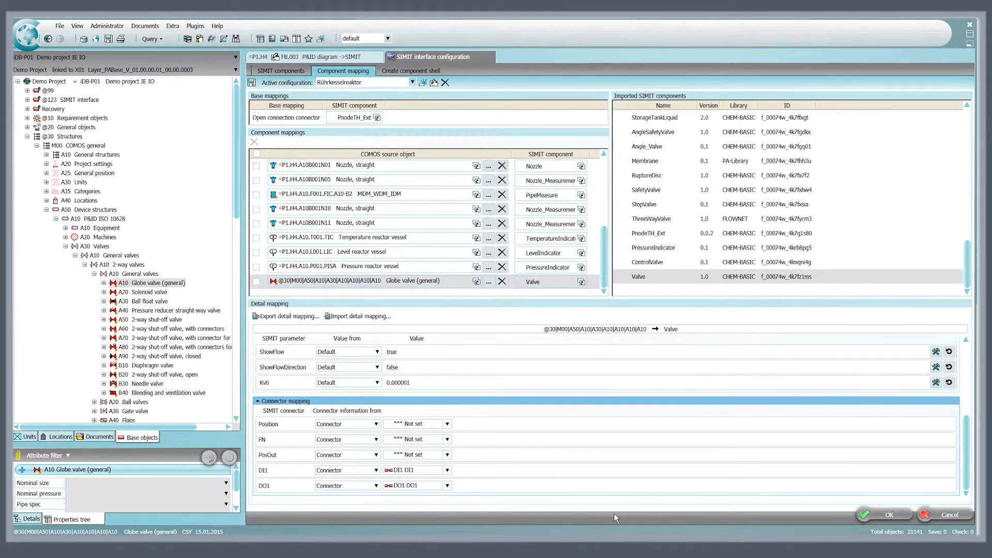
{"action": "left_click", "coordinate": [882, 516]}
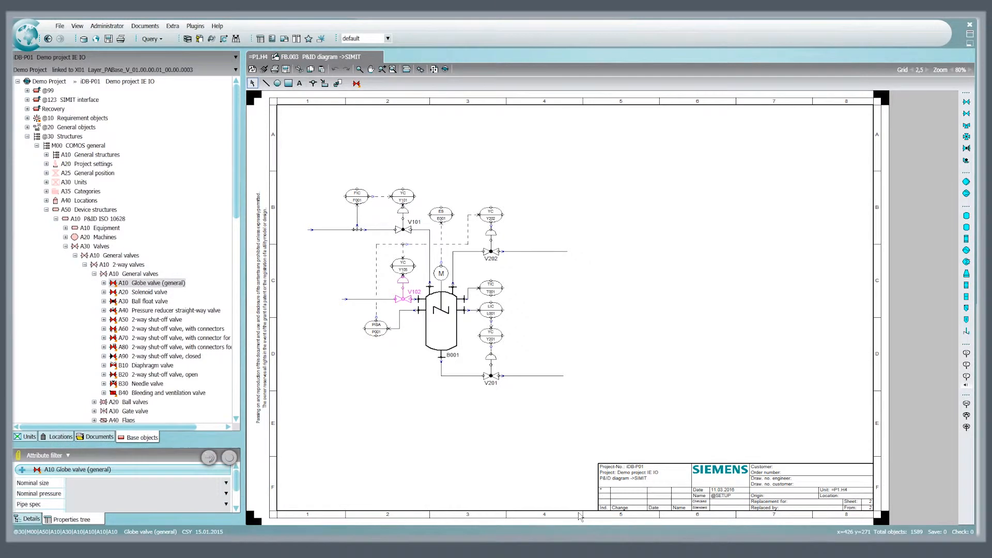
Open the SIMIT export and assign FB.003 P&ID diagram ->SIMIT from Reaction 01 as the start object
{"action": "left_click", "coordinate": [29, 437]}
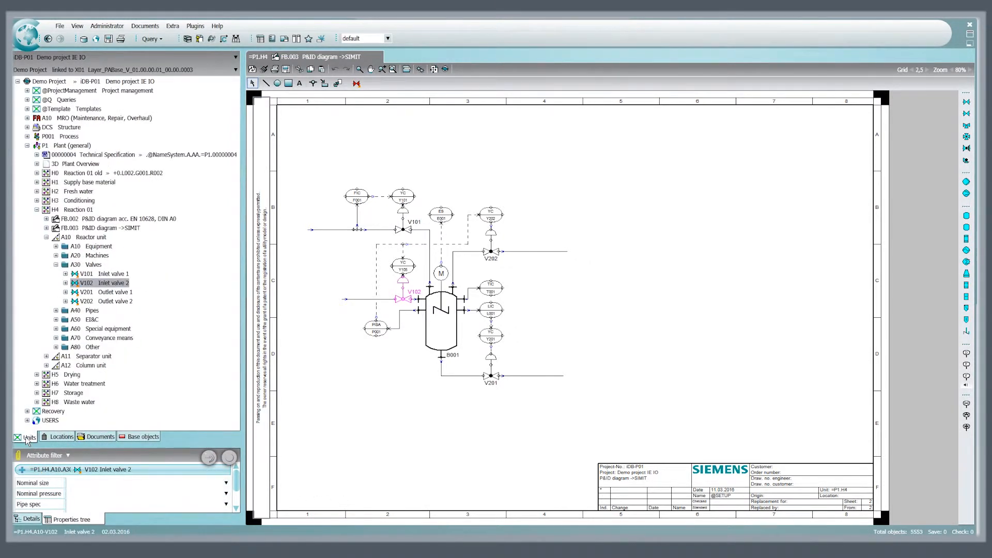
{"action": "left_click", "coordinate": [196, 28]}
{"action": "mouse_move", "coordinate": [231, 62]}
{"action": "mouse_move", "coordinate": [329, 175]}
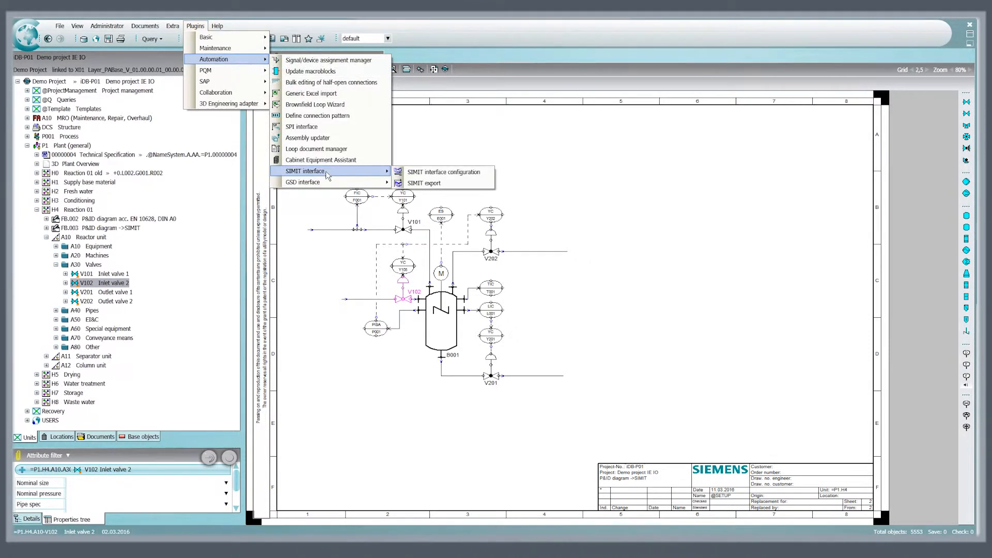
{"action": "left_click", "coordinate": [424, 184]}
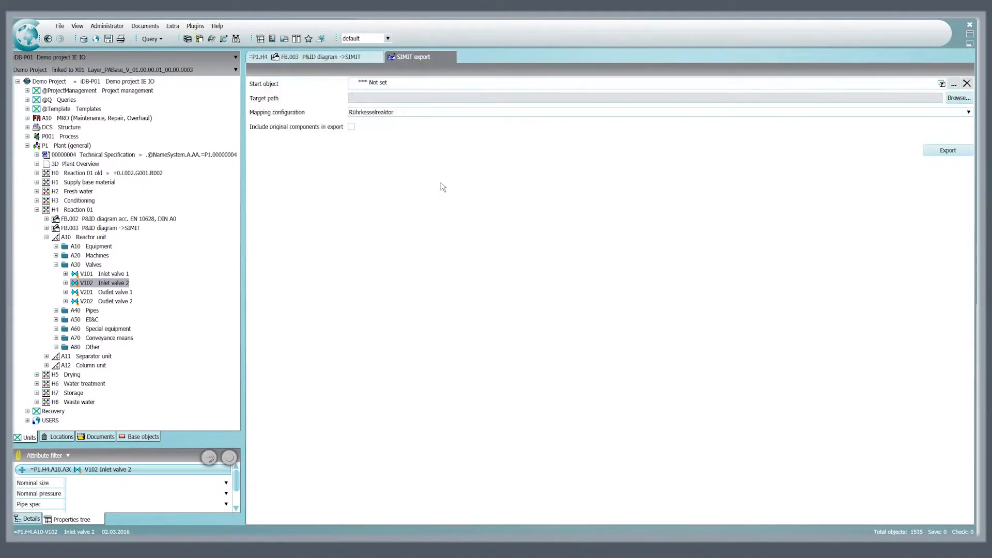
{"action": "left_click", "coordinate": [98, 229]}
{"action": "left_click_drag", "start_coordinate": [98, 234], "coordinate": [367, 87]}
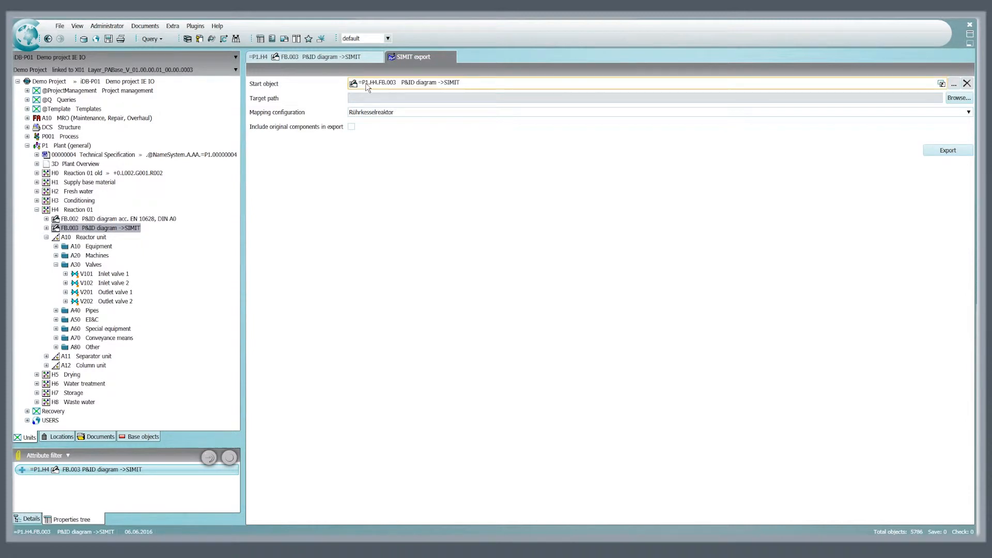
Set the export's target path to D:\Transfer\COMOS to SIMIT.xml and run the export
{"action": "left_click", "coordinate": [957, 98]}
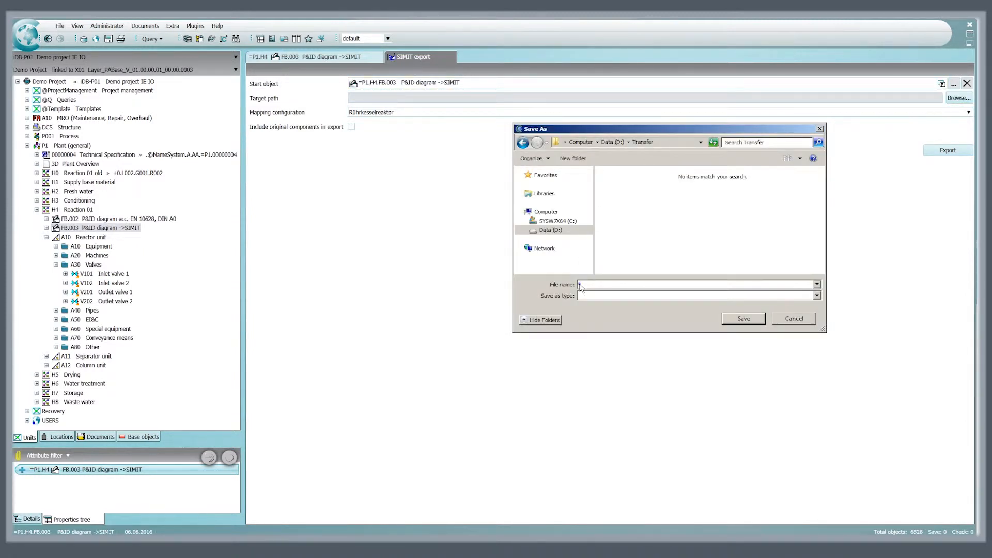
{"action": "type", "text": "COMOS to SIMIT.xml"}
{"action": "left_click", "coordinate": [744, 320]}
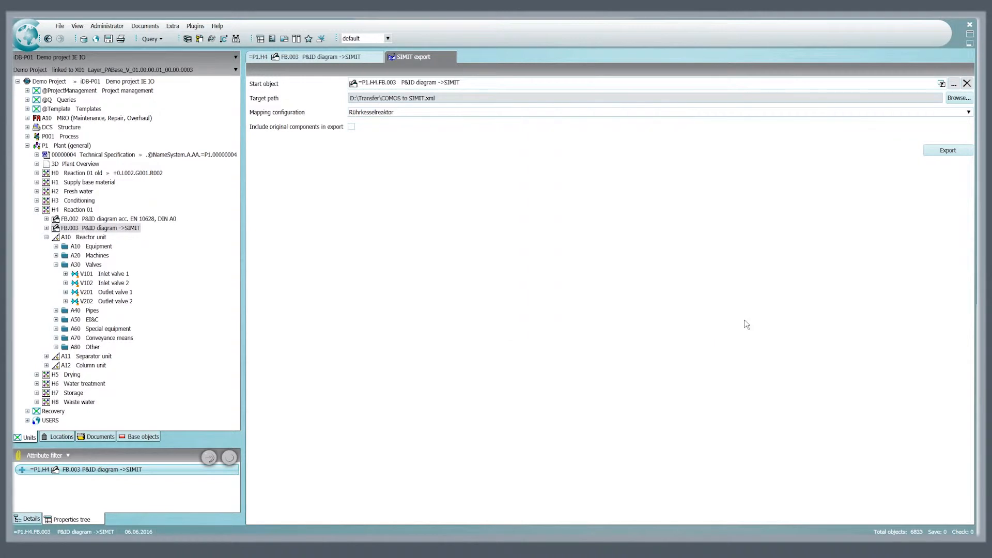
{"action": "left_click", "coordinate": [950, 154]}
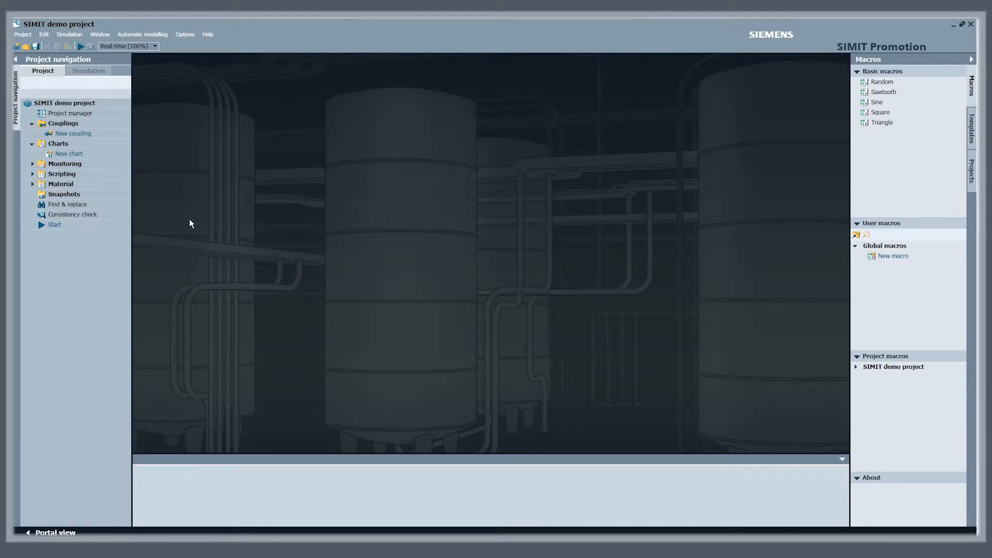
Switch to SIMIT, start a generic import and choose COMOS to SIMIT.xml from the Transfer folder as its XML file
{"action": "left_click", "coordinate": [143, 35]}
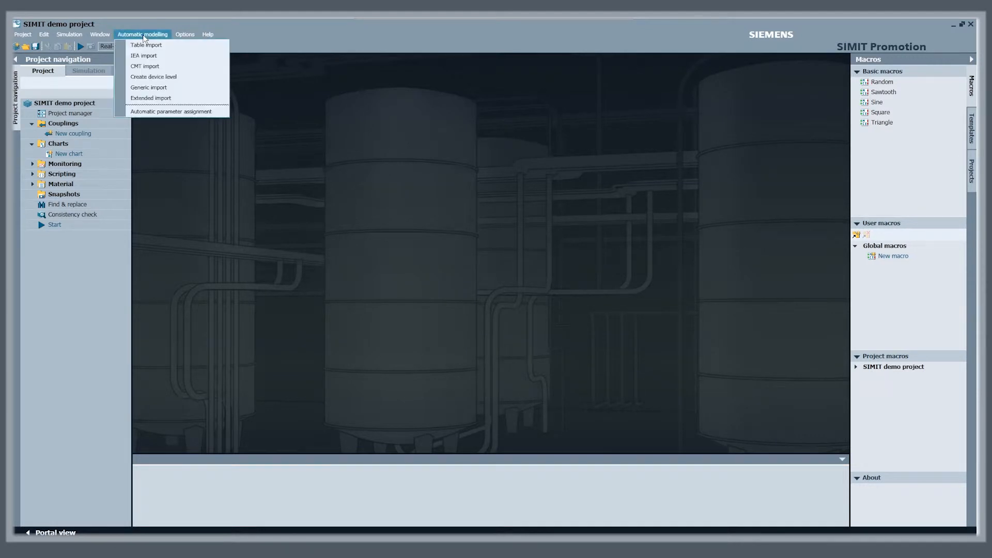
{"action": "left_click", "coordinate": [168, 88]}
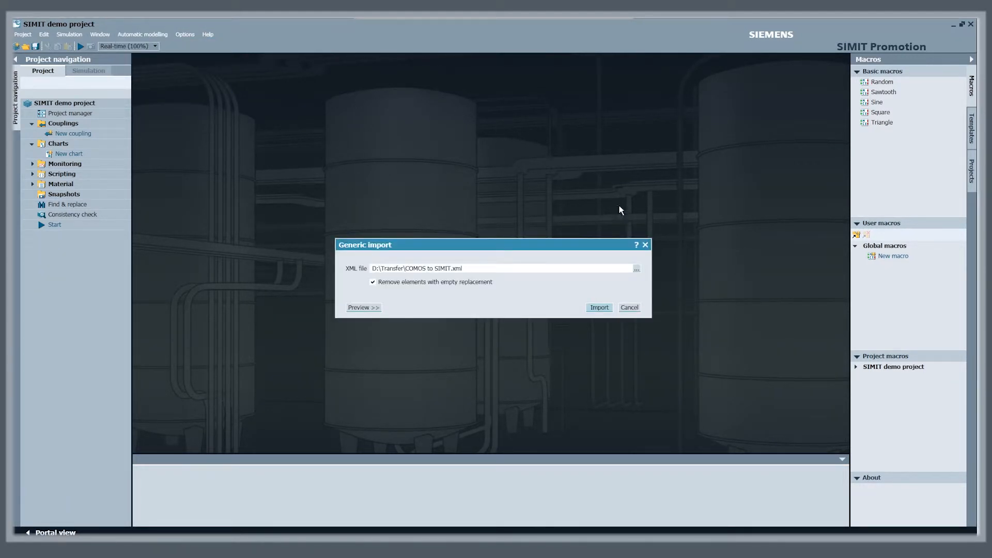
{"action": "left_click", "coordinate": [636, 269]}
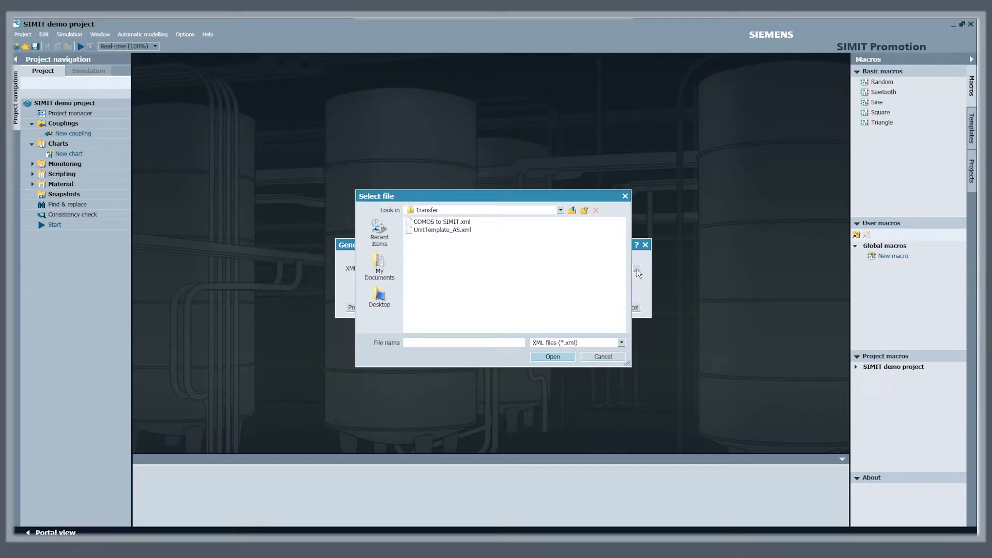
{"action": "left_click", "coordinate": [442, 222]}
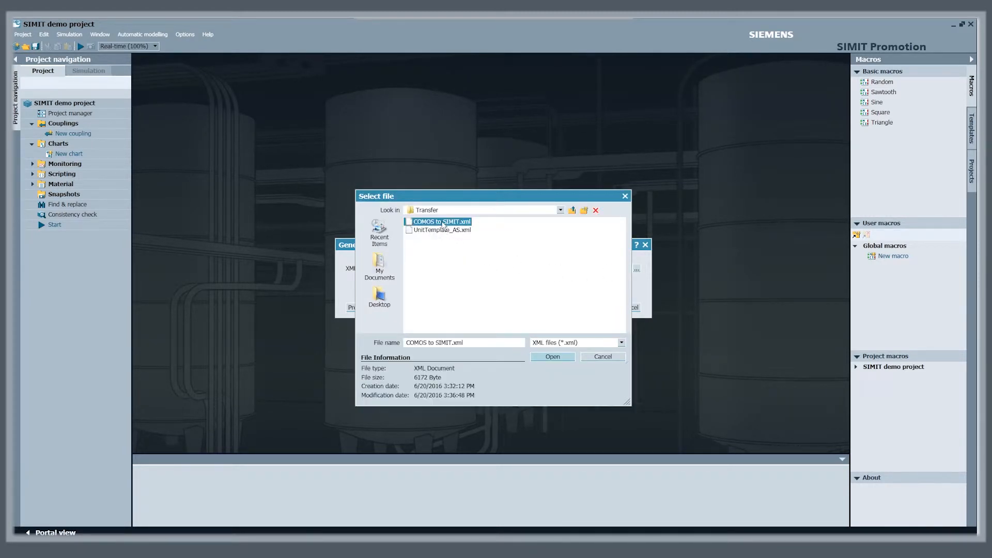
{"action": "left_click", "coordinate": [551, 356]}
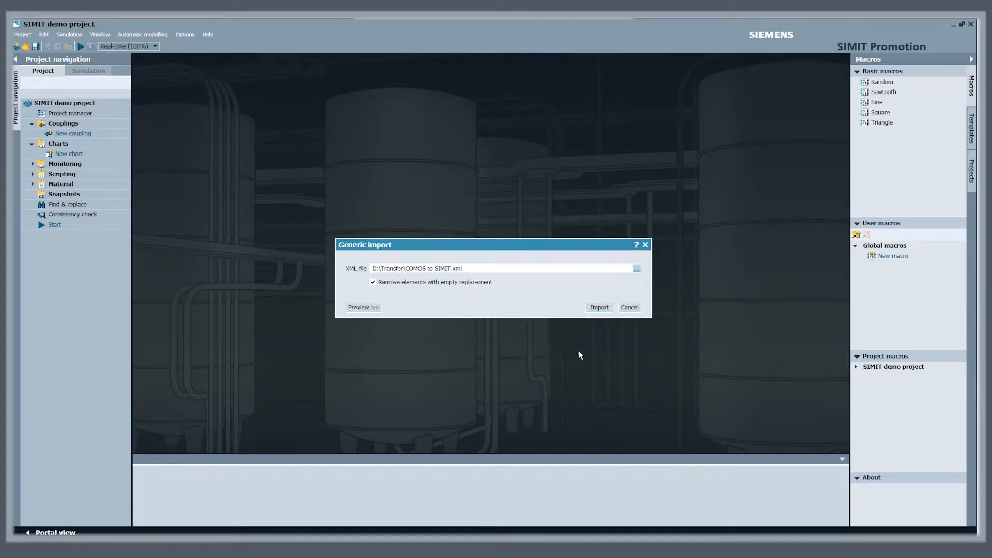
Run the generic import of the XML file and open the imported CHEM-Basic chart
{"action": "left_click", "coordinate": [600, 308]}
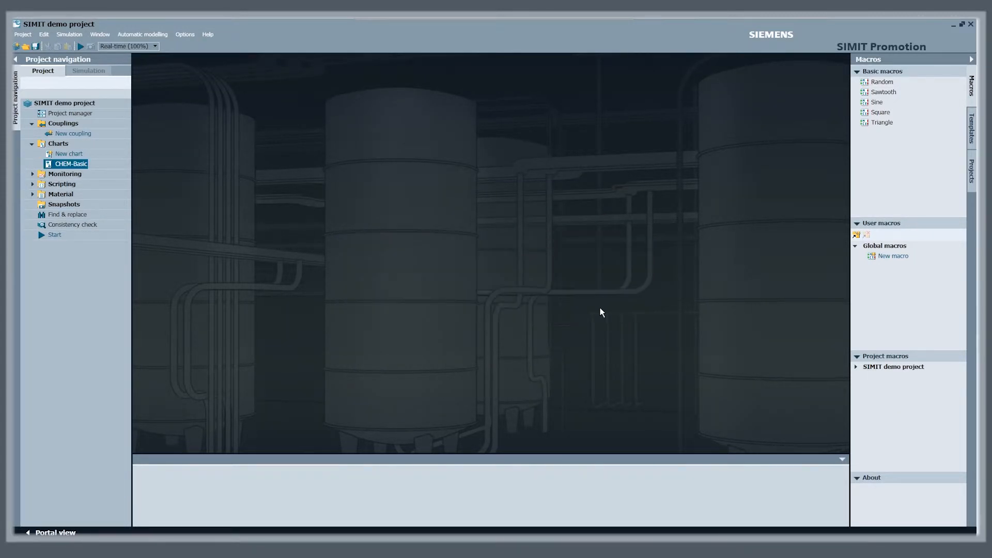
{"action": "double_click", "coordinate": [70, 164]}
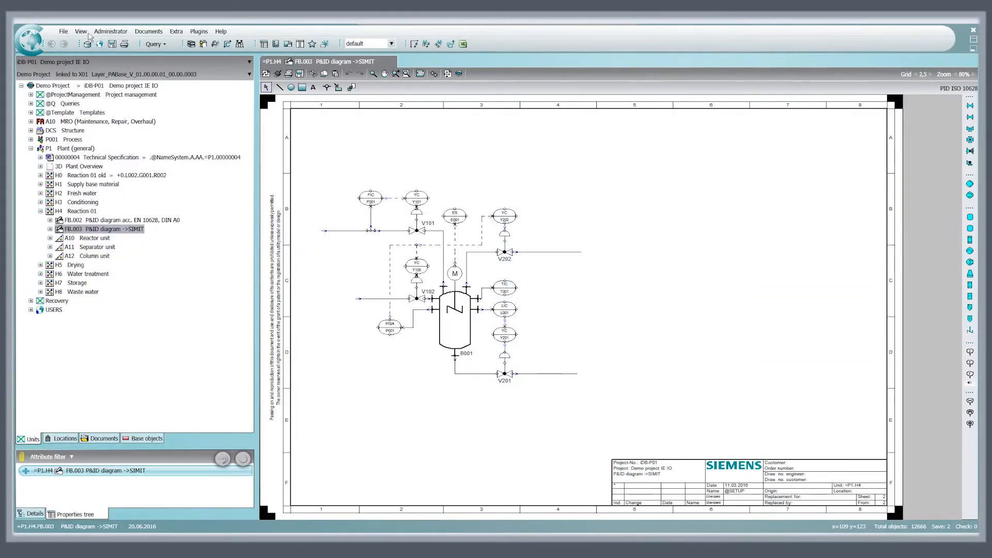
Switch to COMOS and navigate from the YC Y105 function above valve V102 in the P&ID to its object in the unit structure
{"action": "left_click", "coordinate": [424, 269]}
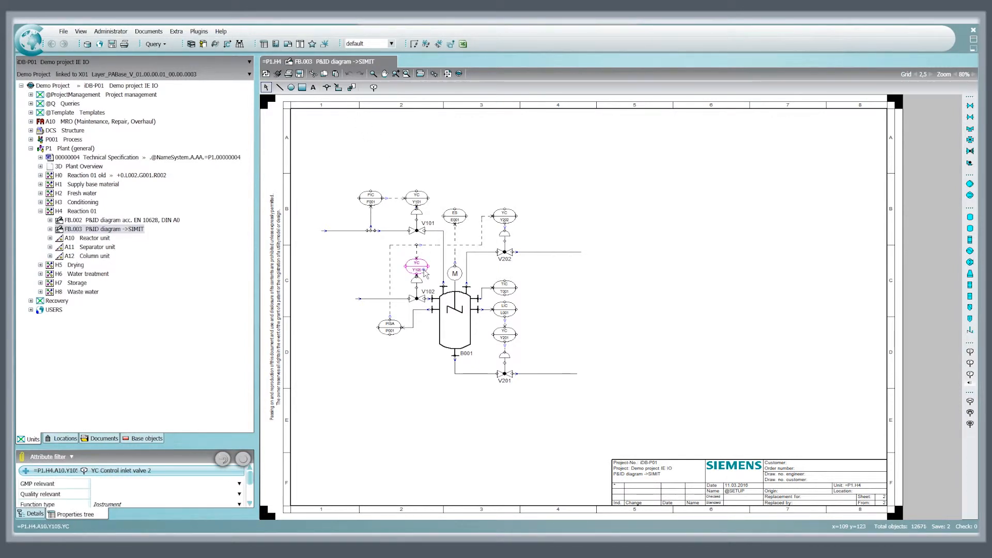
{"action": "right_click", "coordinate": [424, 272]}
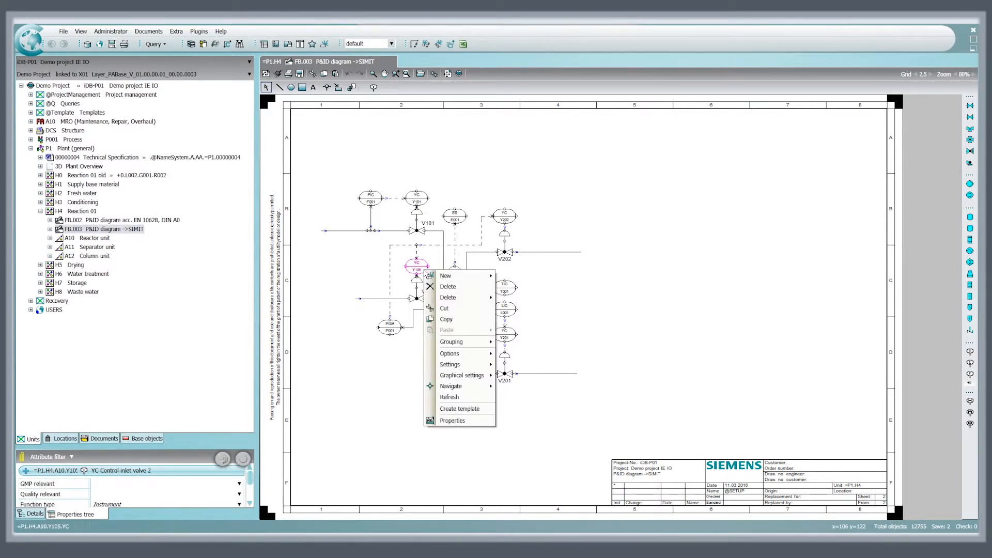
{"action": "mouse_move", "coordinate": [465, 389]}
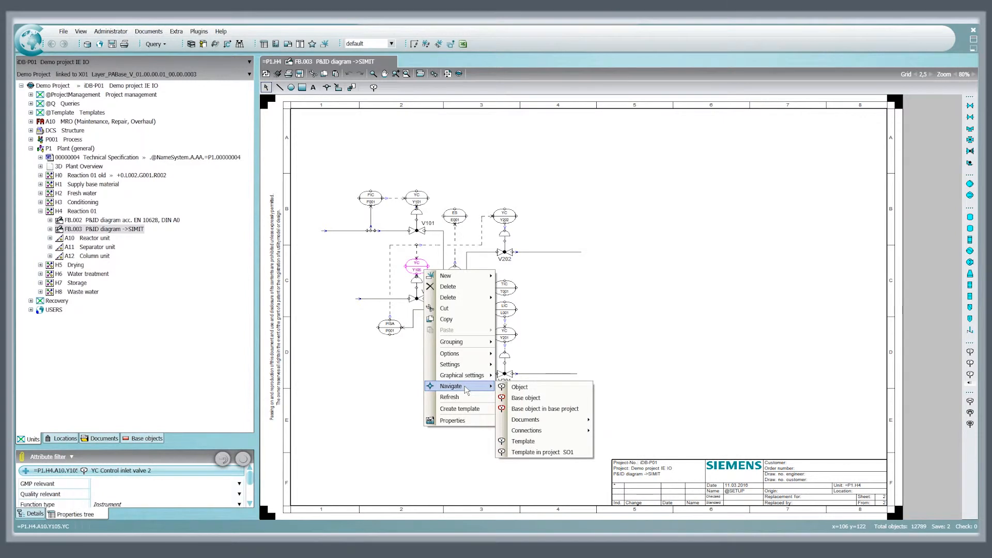
{"action": "left_click", "coordinate": [531, 388]}
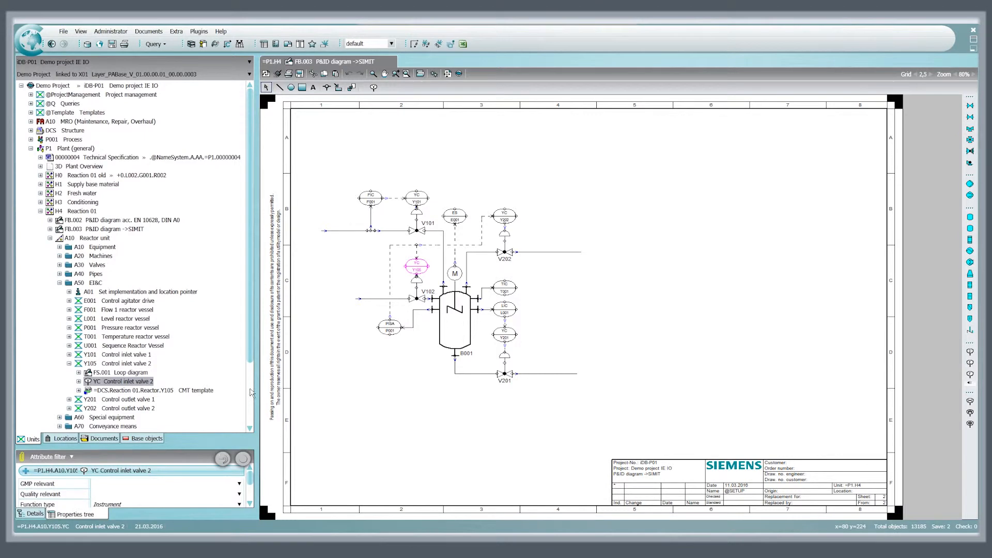
Navigate from Y105's CMT template to its object in the DCS structure and open its FF.001 Function diagram ValAn#Std
{"action": "right_click", "coordinate": [192, 394]}
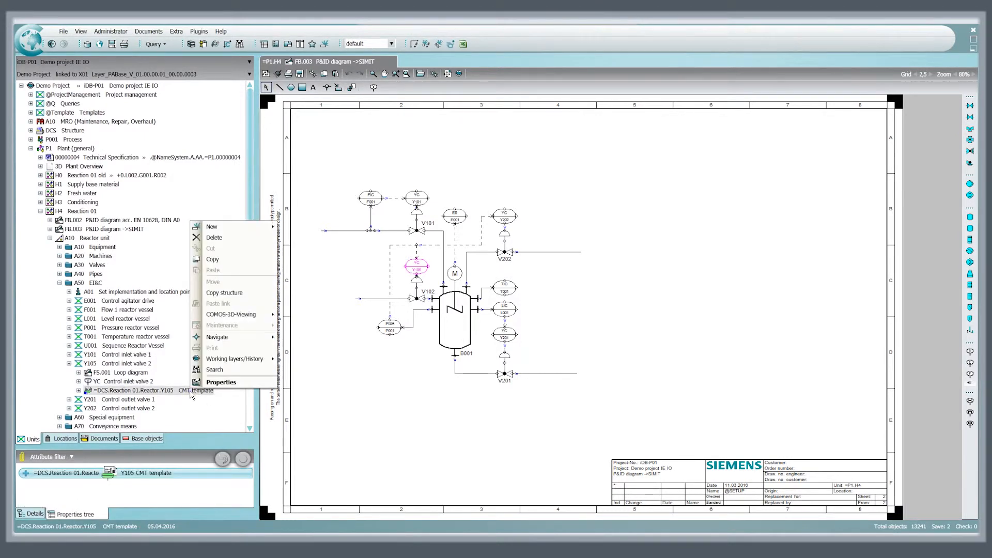
{"action": "mouse_move", "coordinate": [231, 341]}
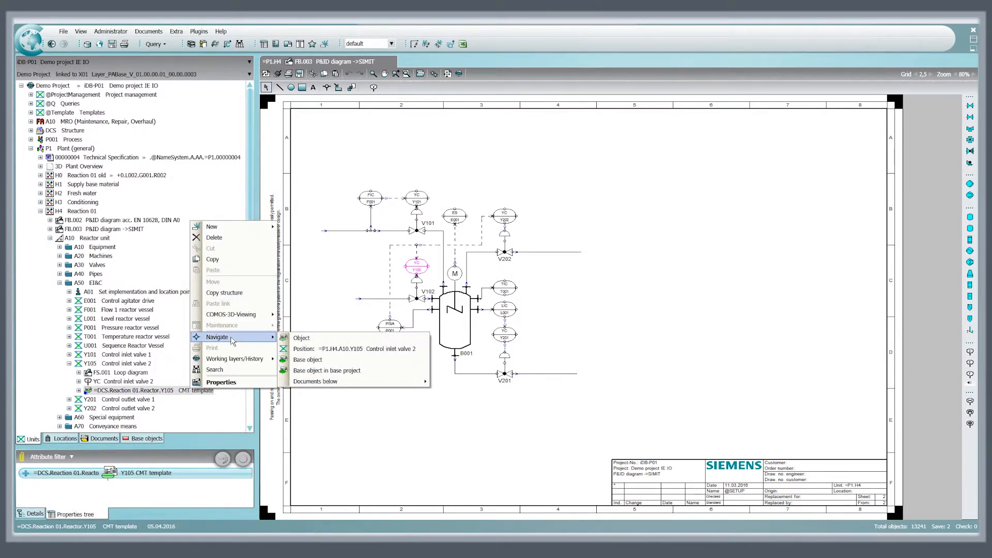
{"action": "left_click", "coordinate": [315, 340]}
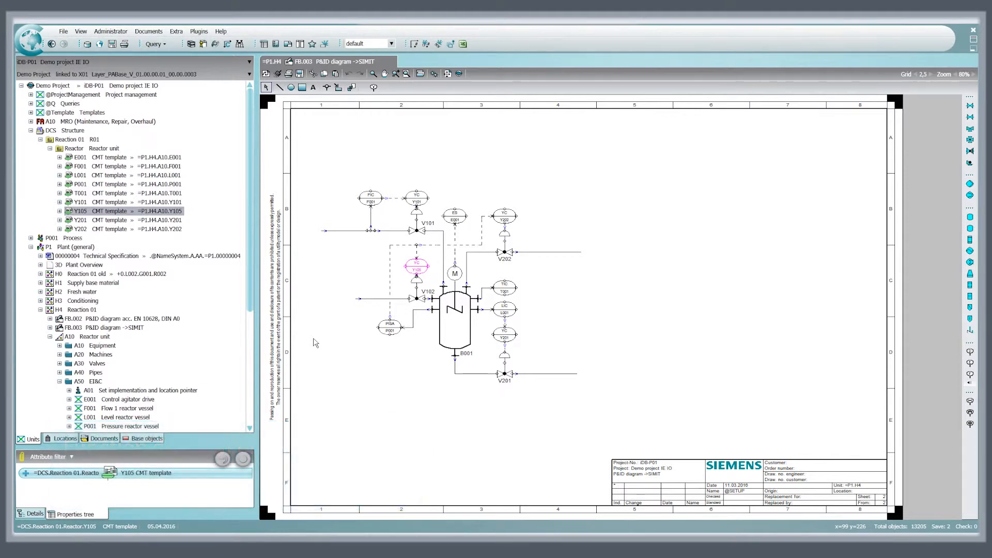
{"action": "left_click", "coordinate": [60, 211]}
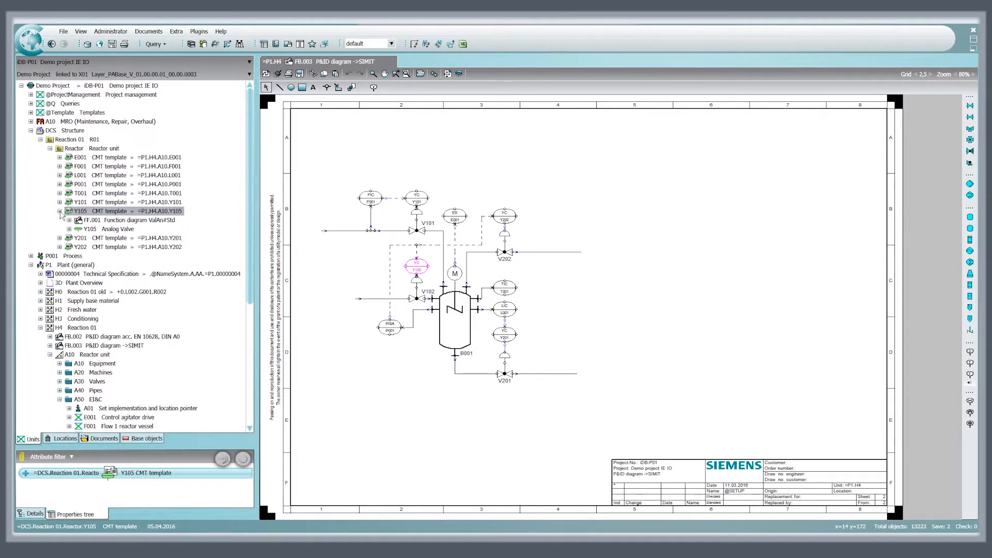
{"action": "double_click", "coordinate": [102, 221]}
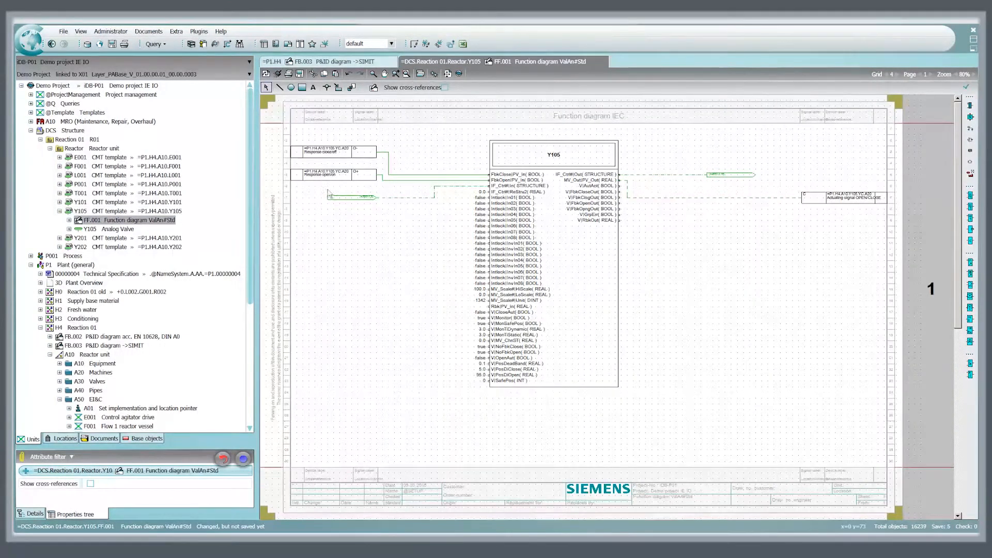
Navigate from the Response close/off signal in the Y105 function diagram to its object in the unit structure
{"action": "left_click", "coordinate": [361, 153]}
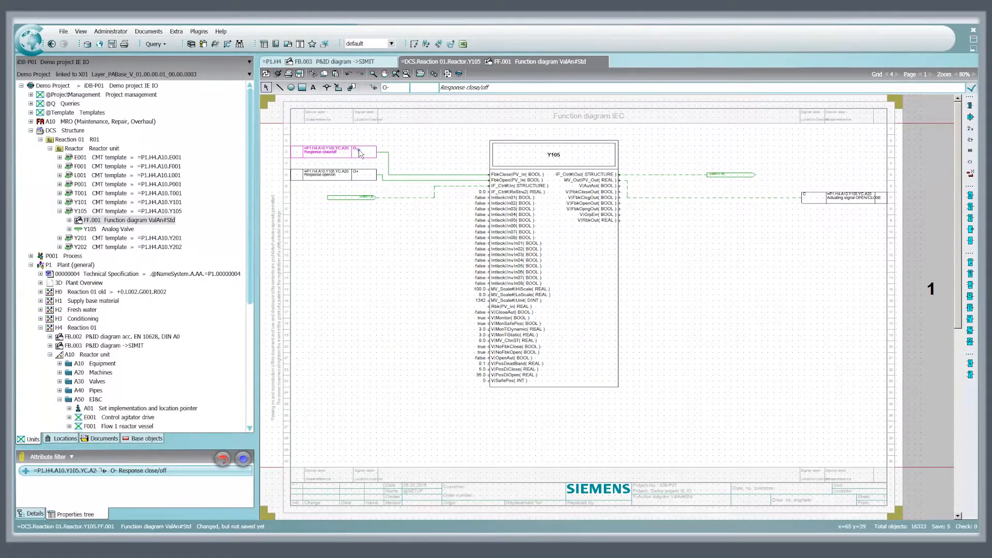
{"action": "right_click", "coordinate": [361, 153]}
{"action": "mouse_move", "coordinate": [399, 268]}
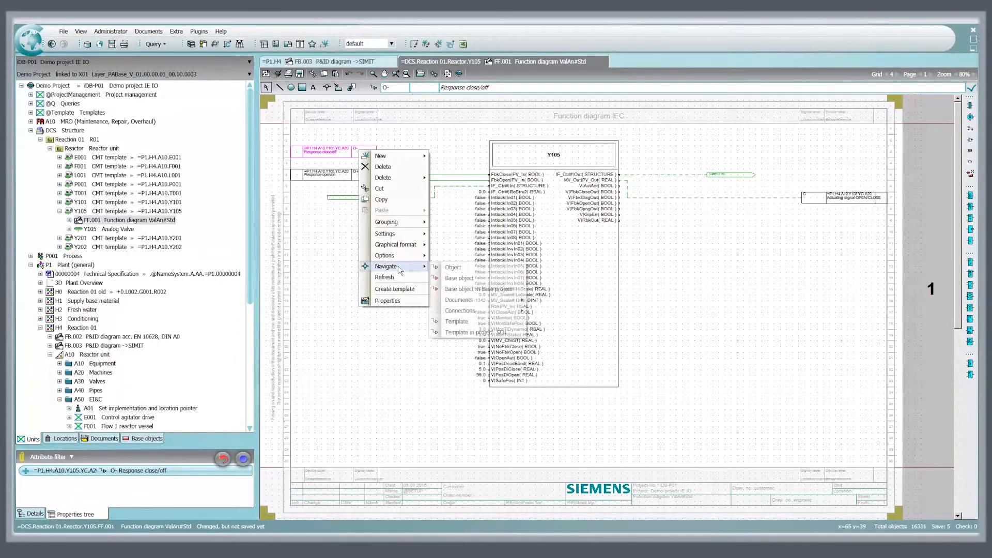
{"action": "left_click", "coordinate": [463, 268]}
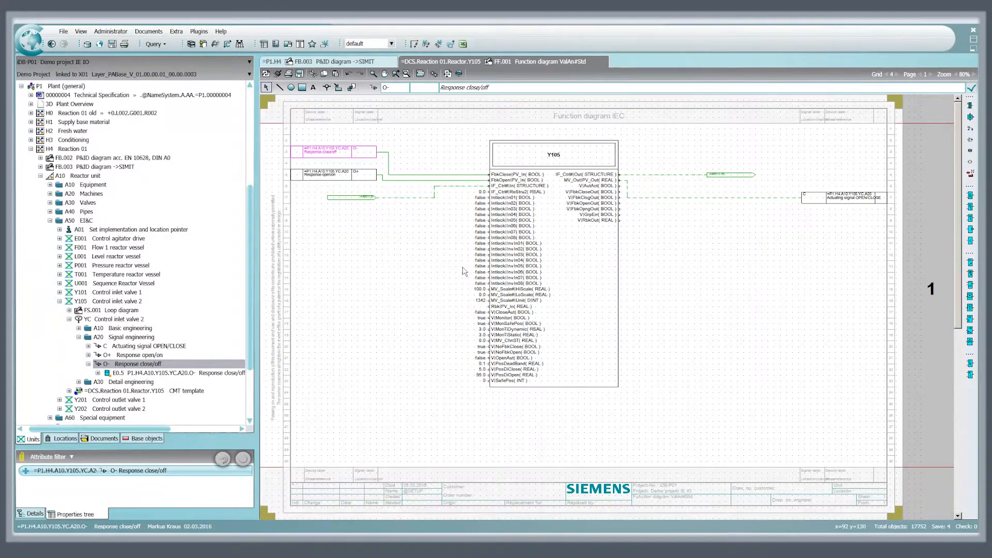
Navigate from the E0.5 Response close/off digital input to its implementation in the location structure
{"action": "left_click", "coordinate": [197, 373]}
{"action": "right_click", "coordinate": [198, 376]}
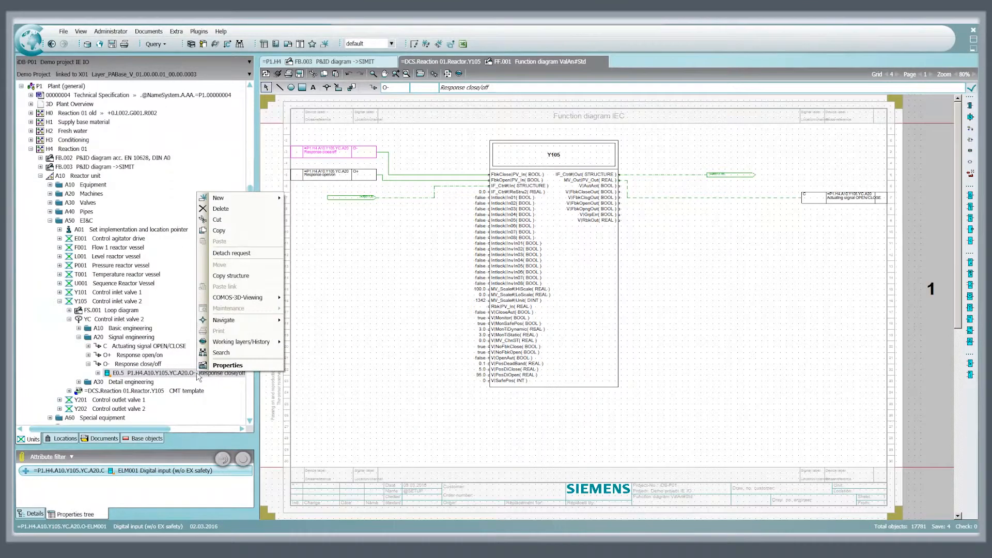
{"action": "mouse_move", "coordinate": [236, 320]}
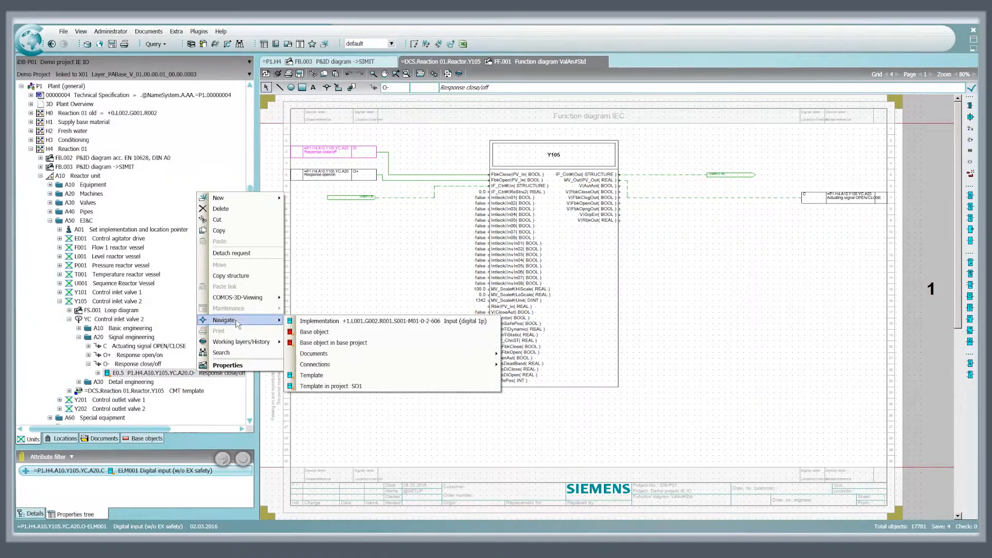
{"action": "left_click", "coordinate": [341, 323]}
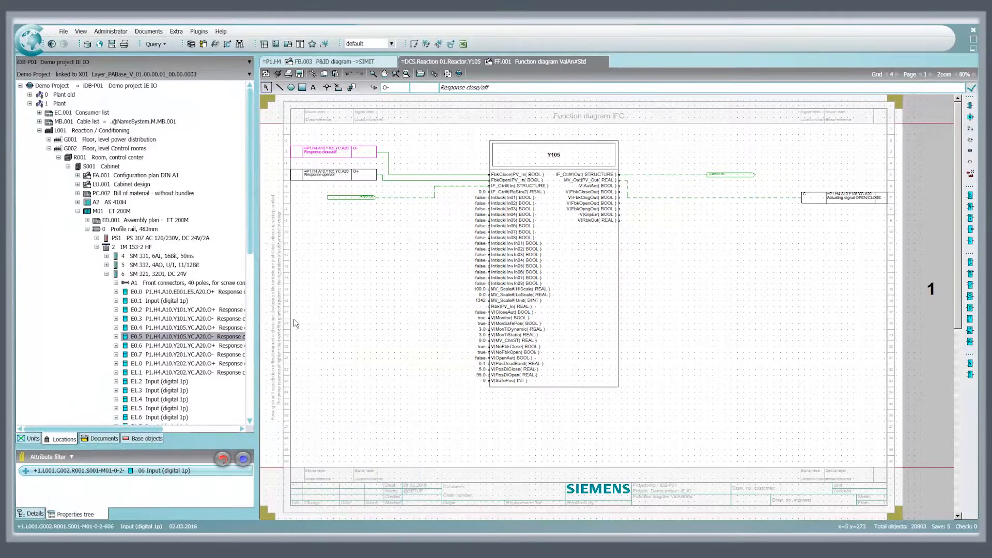
Open cabinet S001's FA.001 Configuration plan DIN A1 and its PC.002 Bill of material - without bundles
{"action": "double_click", "coordinate": [111, 176]}
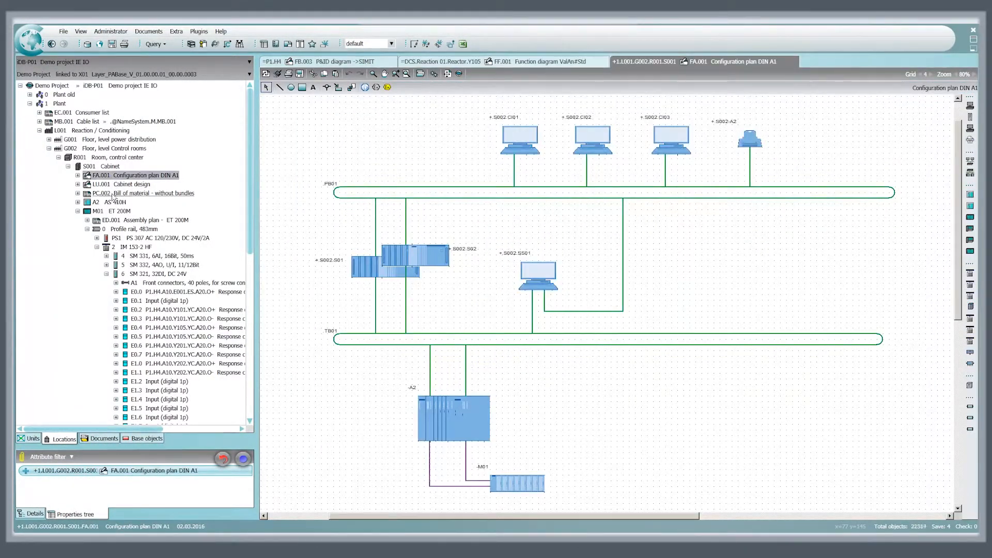
{"action": "double_click", "coordinate": [112, 195]}
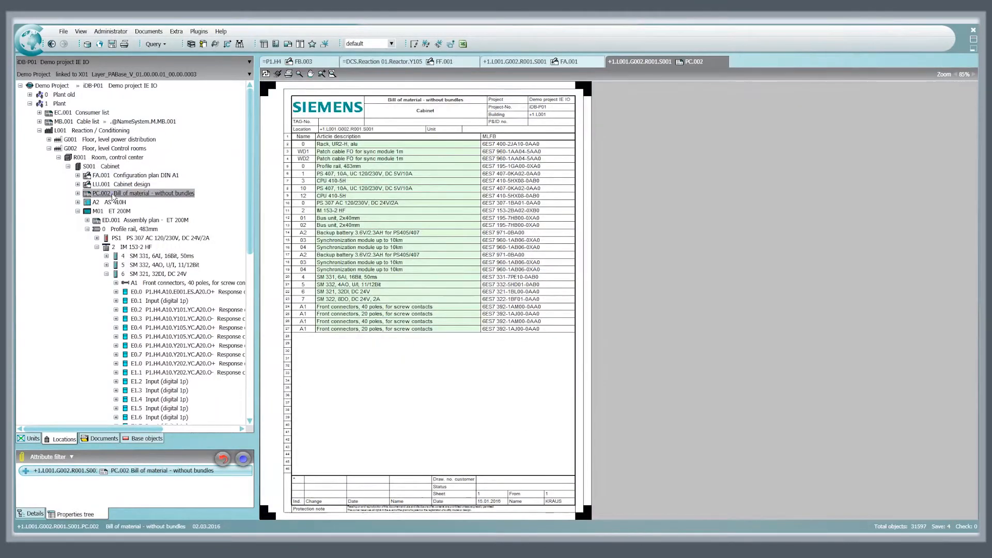
Expand the AS 410H station and its rack, and open the ED.001 assembly plans for S7-400H and ET 200M
{"action": "left_click", "coordinate": [77, 202]}
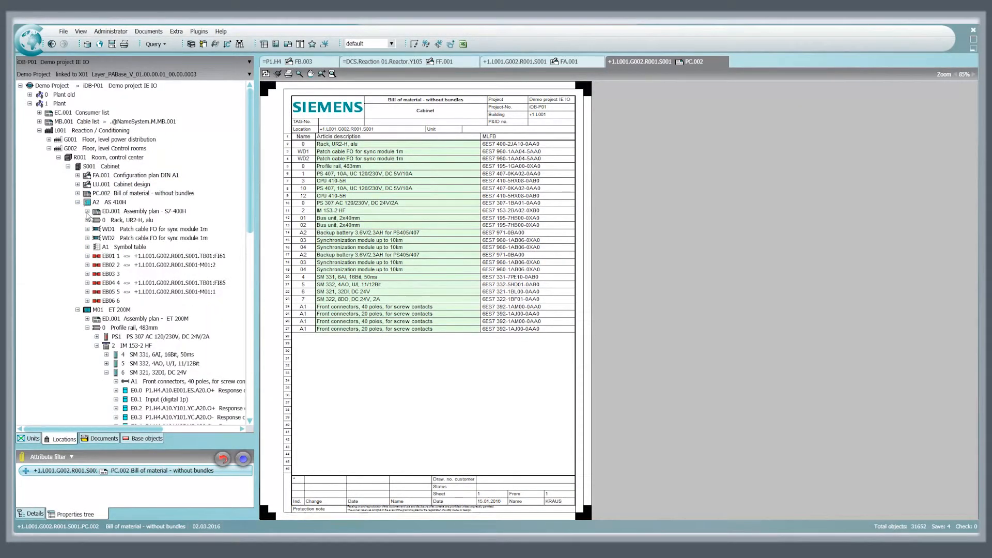
{"action": "left_click", "coordinate": [87, 221]}
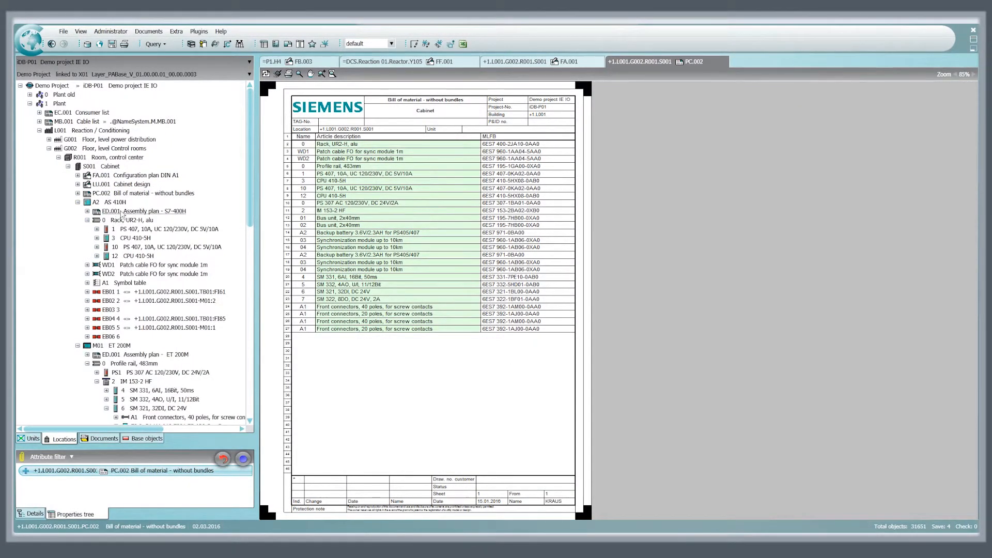
{"action": "double_click", "coordinate": [121, 212]}
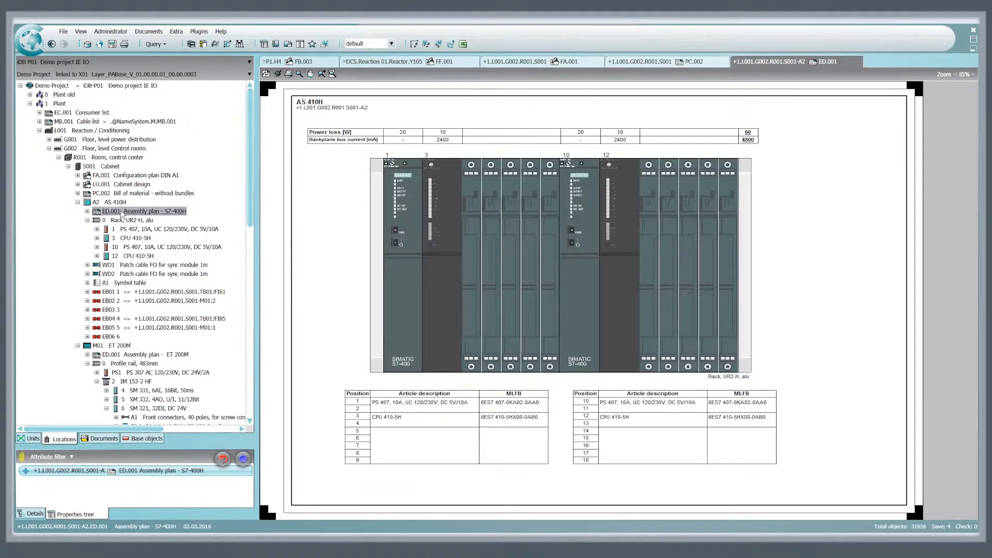
{"action": "double_click", "coordinate": [123, 355]}
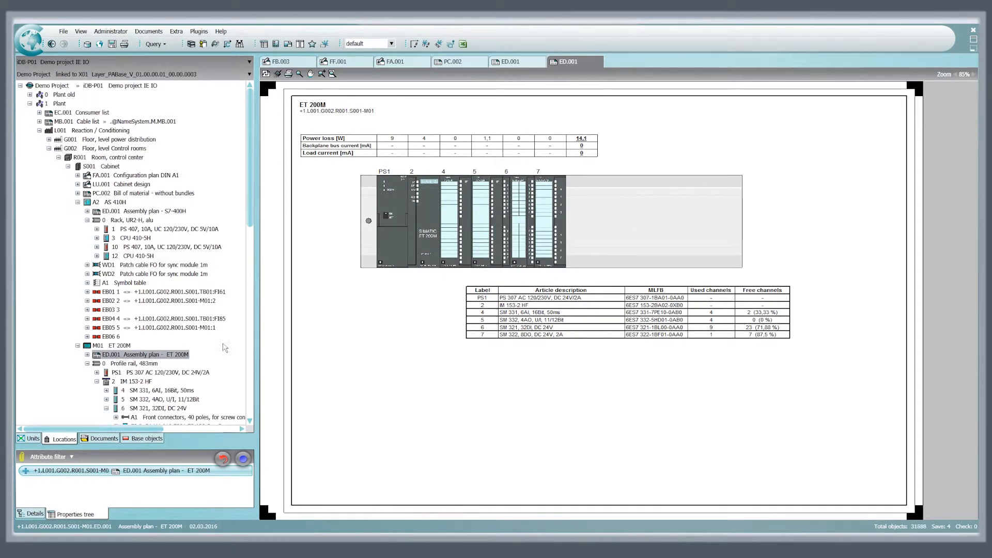
Open the PCS 7 export and set it to write an XML file to D:\Transfer\UnitTemplate_AS.xml
{"action": "left_click", "coordinate": [413, 45]}
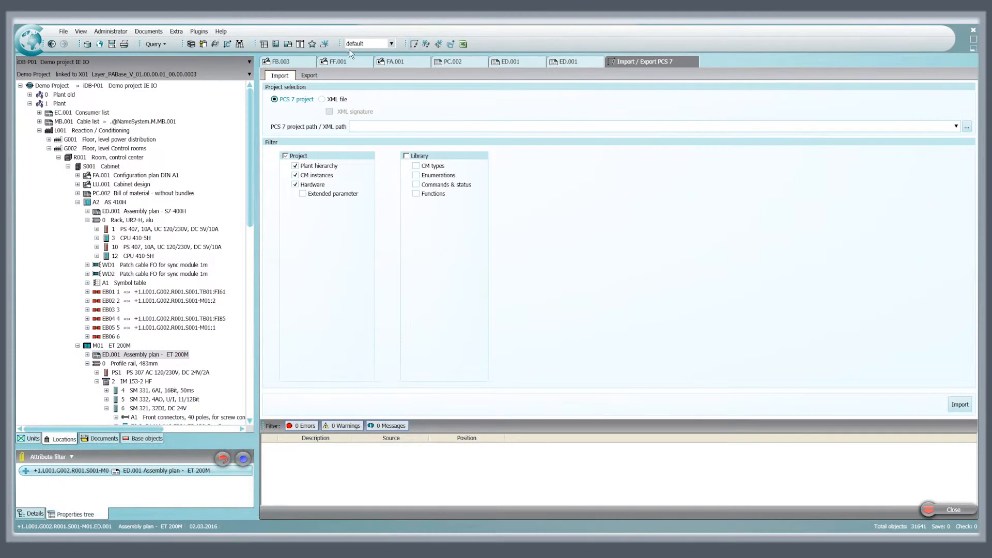
{"action": "left_click", "coordinate": [310, 77]}
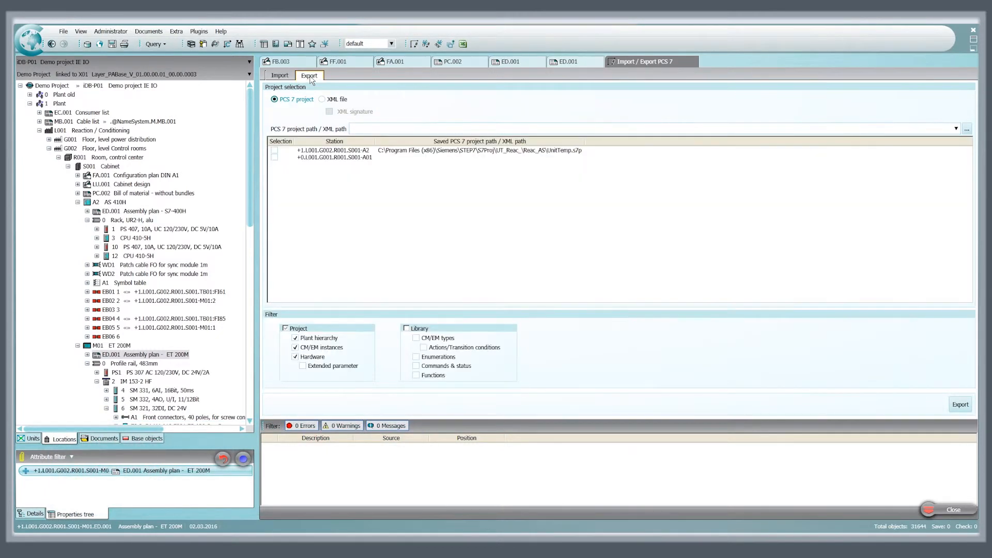
{"action": "left_click", "coordinate": [322, 101]}
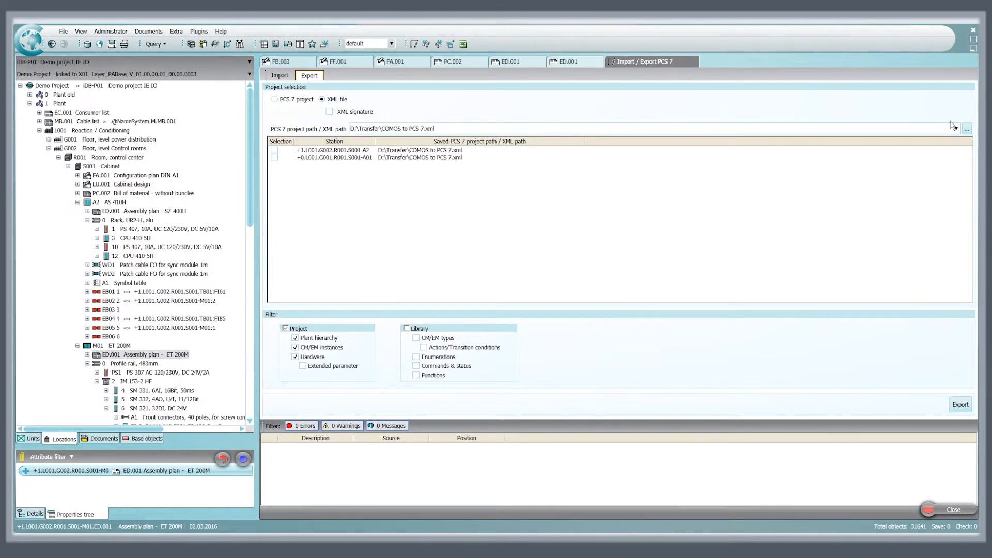
{"action": "left_click", "coordinate": [967, 130]}
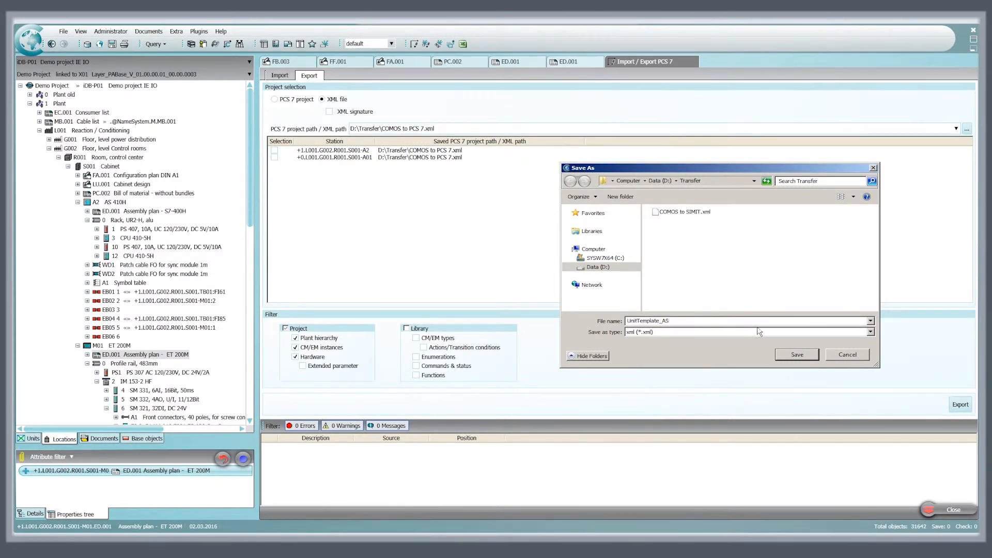
{"action": "left_click", "coordinate": [797, 356]}
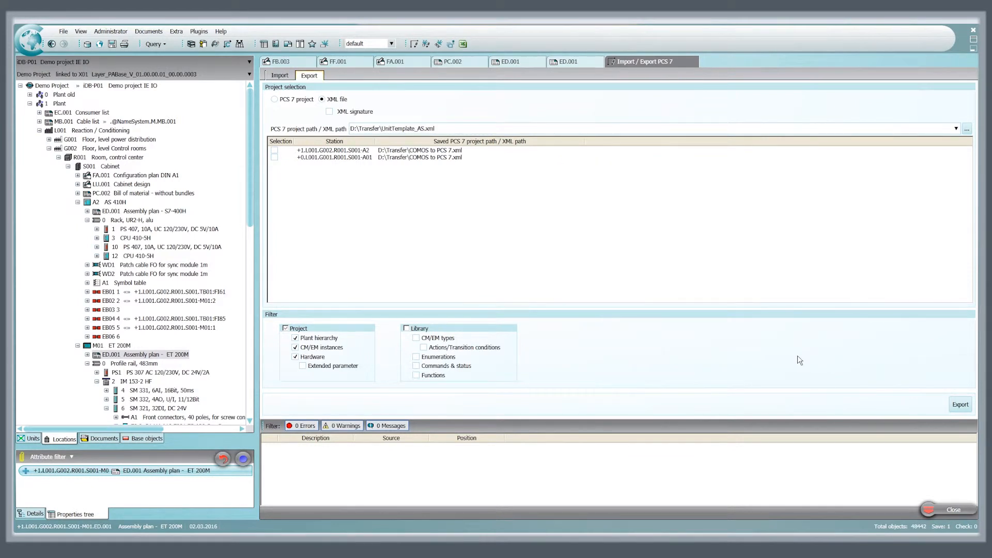
Select station +1.L001.G002.R001.S001-A2 and export it without a digital signature
{"action": "left_click", "coordinate": [275, 151]}
{"action": "left_click", "coordinate": [961, 405]}
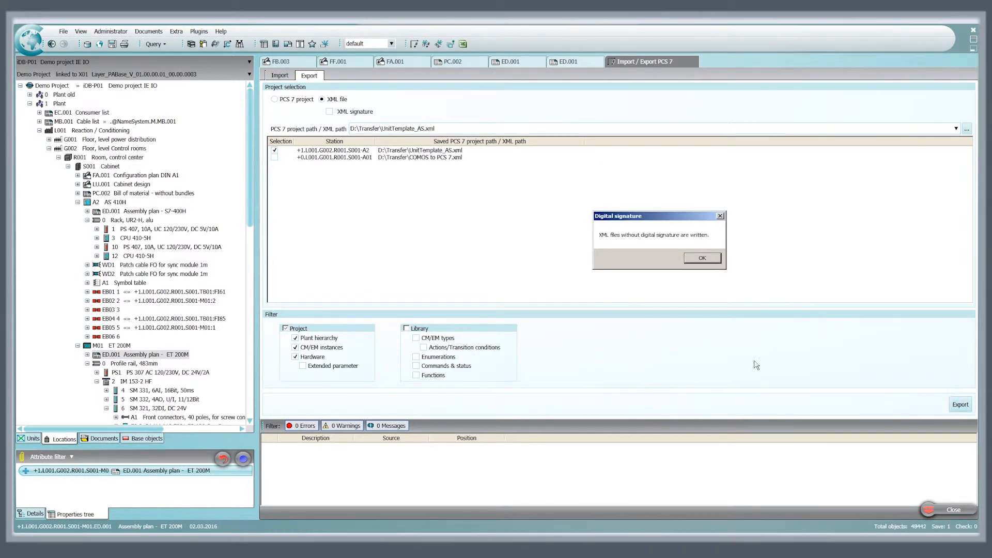
{"action": "left_click", "coordinate": [704, 262]}
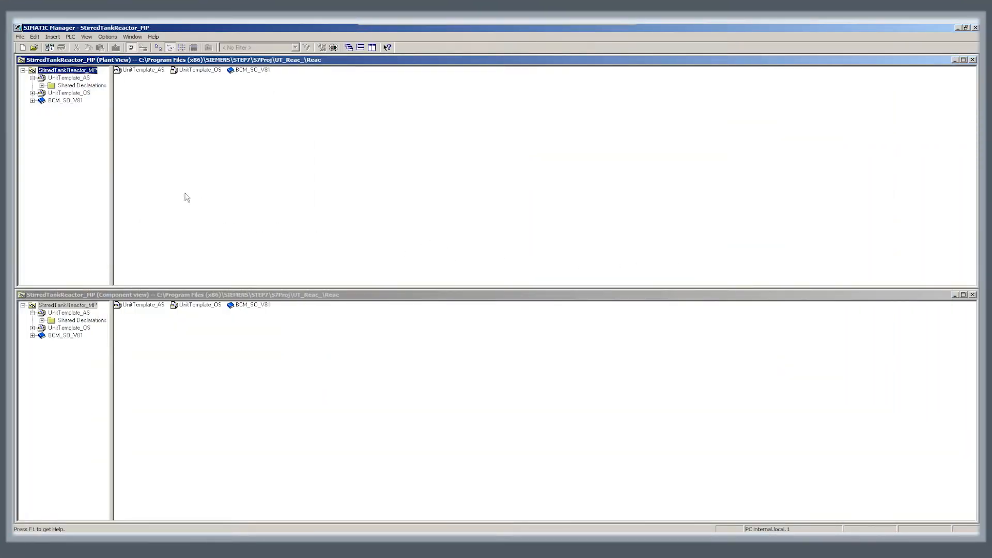
Switch to SIMATIC Manager and load UnitTemplate_AS.xml from the Transfer folder for an XML import into the UnitTemplate_AS project
{"action": "left_click", "coordinate": [90, 78]}
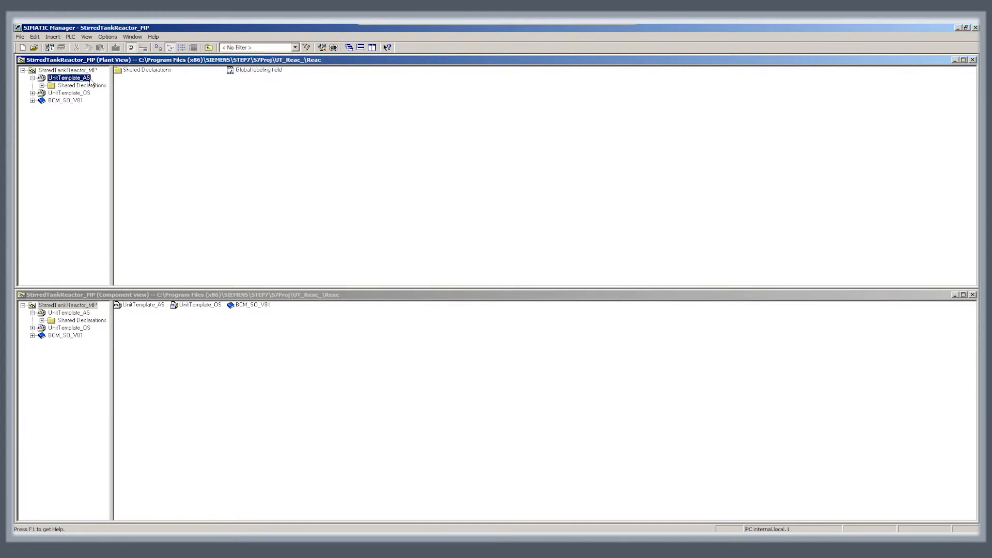
{"action": "right_click", "coordinate": [90, 78]}
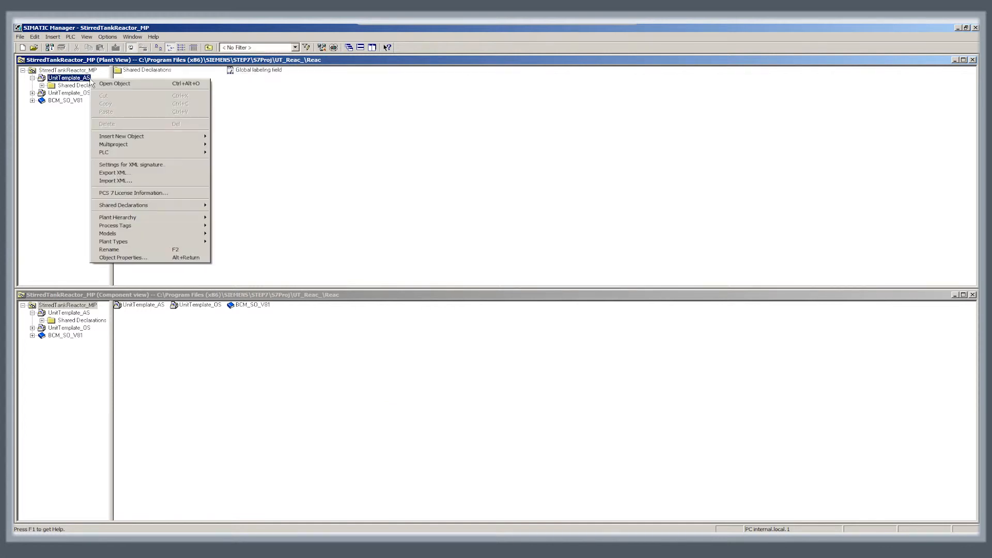
{"action": "left_click", "coordinate": [115, 181]}
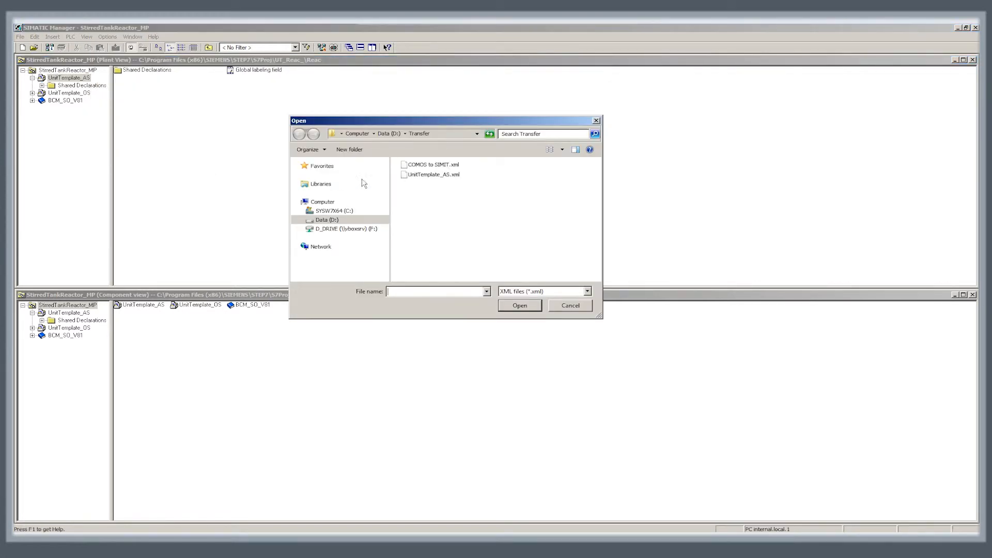
{"action": "left_click", "coordinate": [442, 175]}
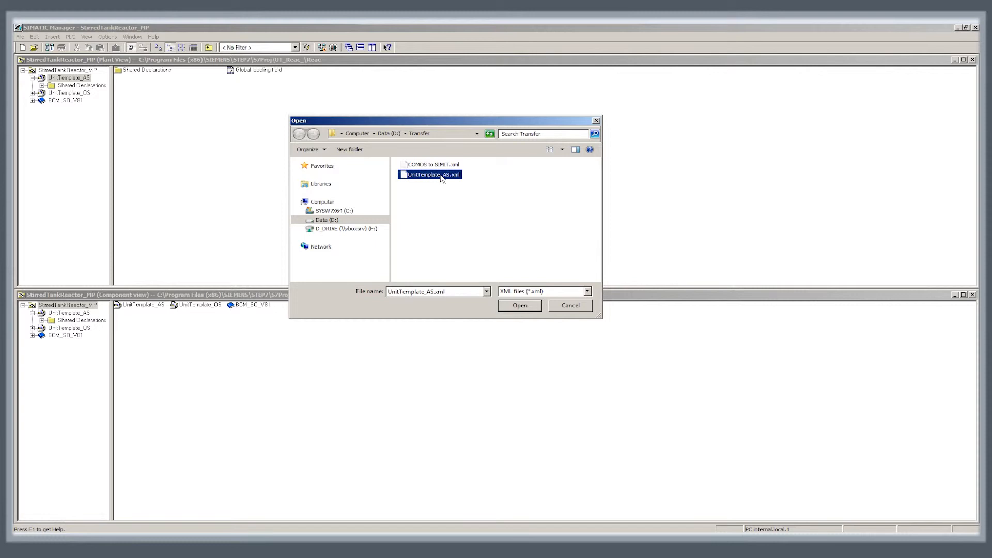
{"action": "left_click", "coordinate": [520, 305]}
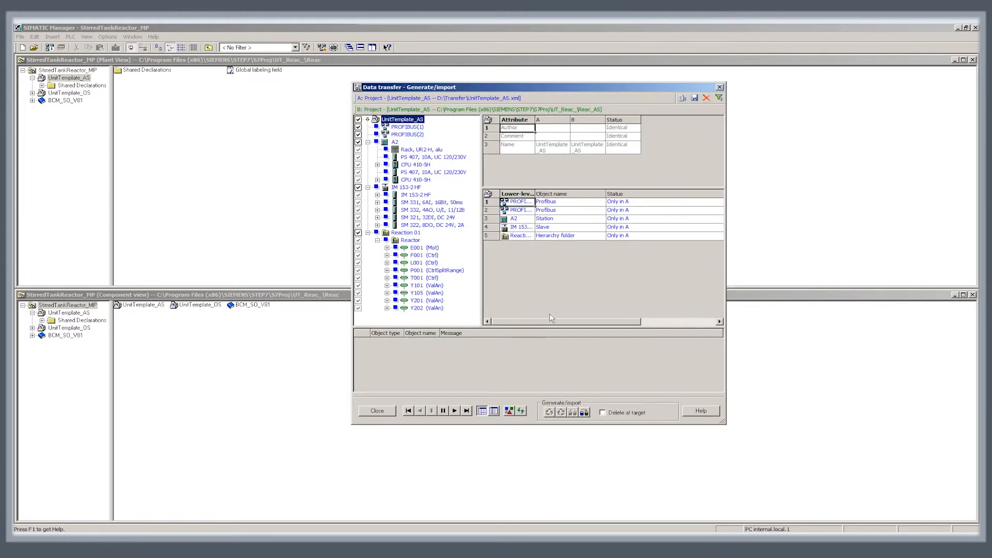
Import all objects from UnitTemplate_AS.xml into the UnitTemplate_AS project, update the comparison data and close the data transfer
{"action": "left_click", "coordinate": [584, 412]}
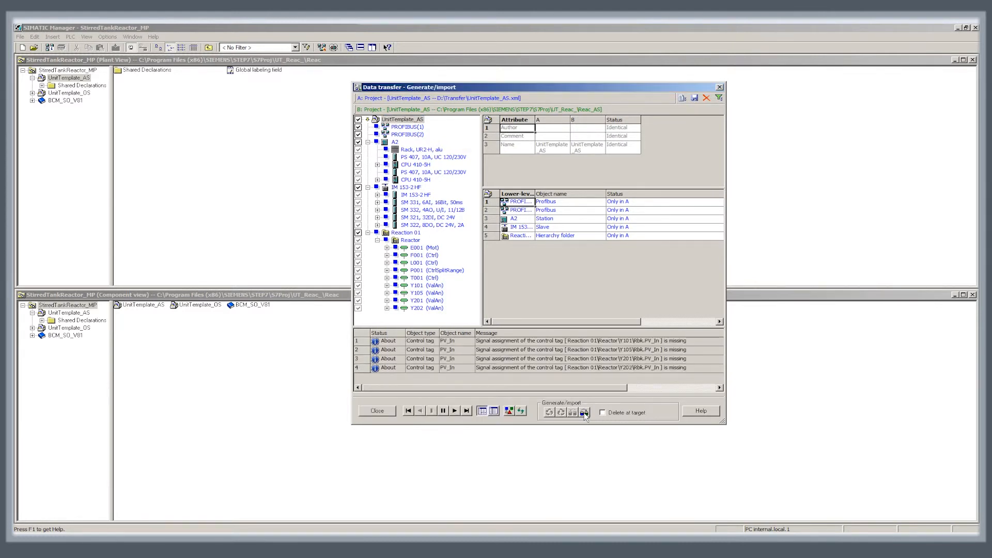
{"action": "left_click", "coordinate": [594, 303]}
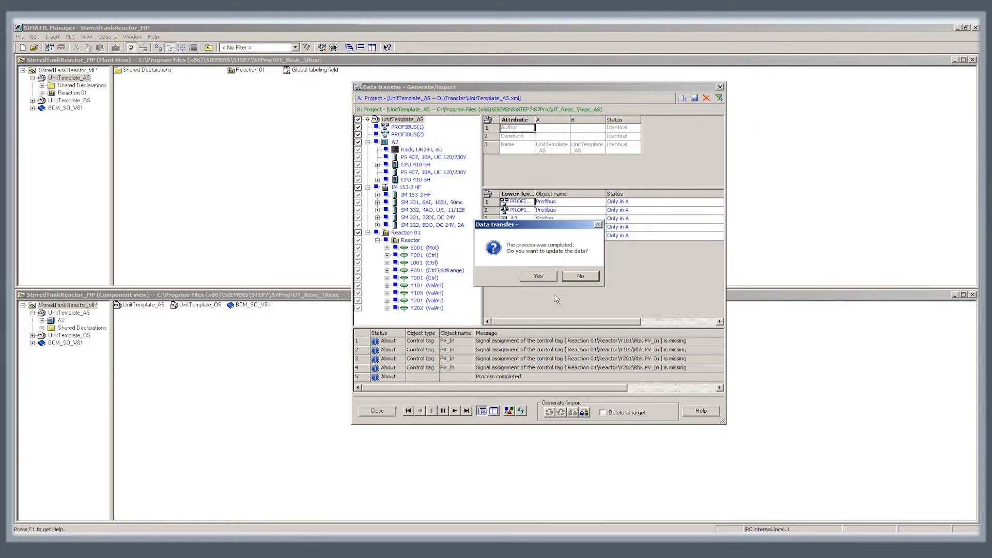
{"action": "left_click", "coordinate": [538, 277]}
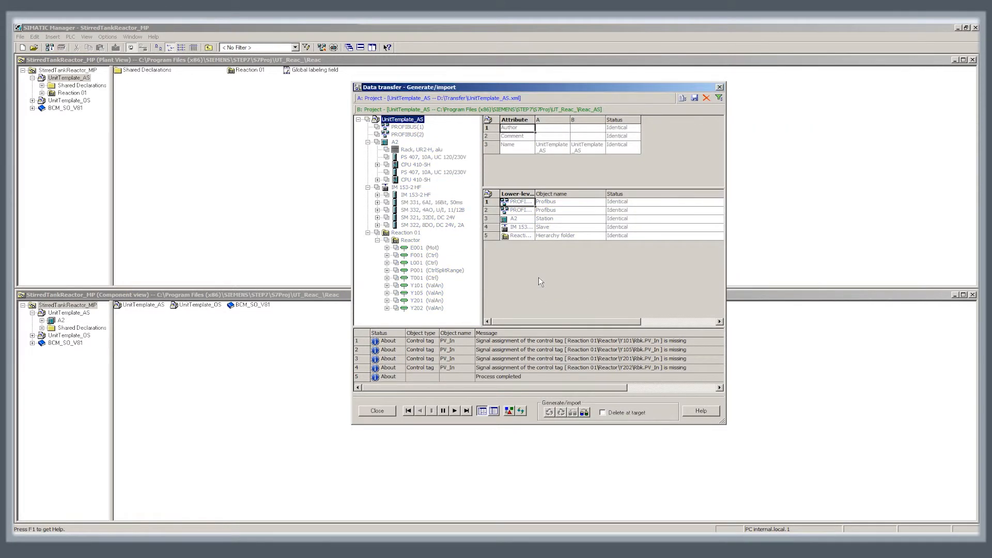
{"action": "left_click", "coordinate": [386, 412]}
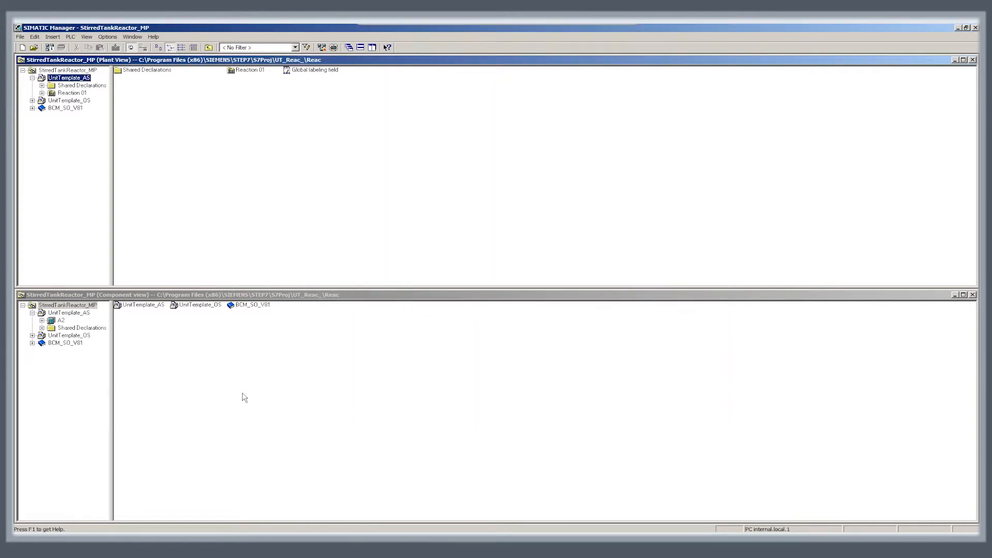
Expand Reaction 01 in the plant view and open chart Y105 from its Reactor folder
{"action": "left_click", "coordinate": [42, 93]}
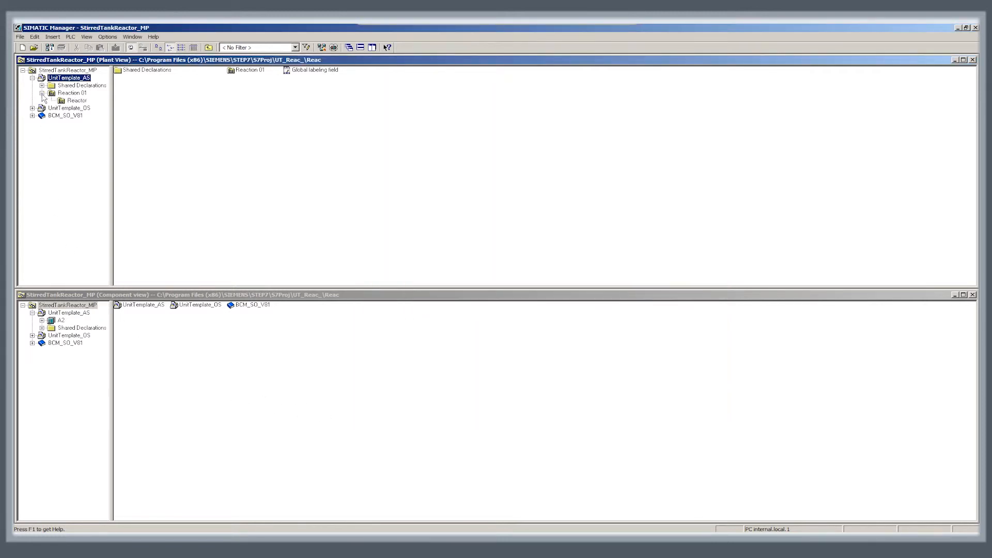
{"action": "left_click", "coordinate": [78, 101]}
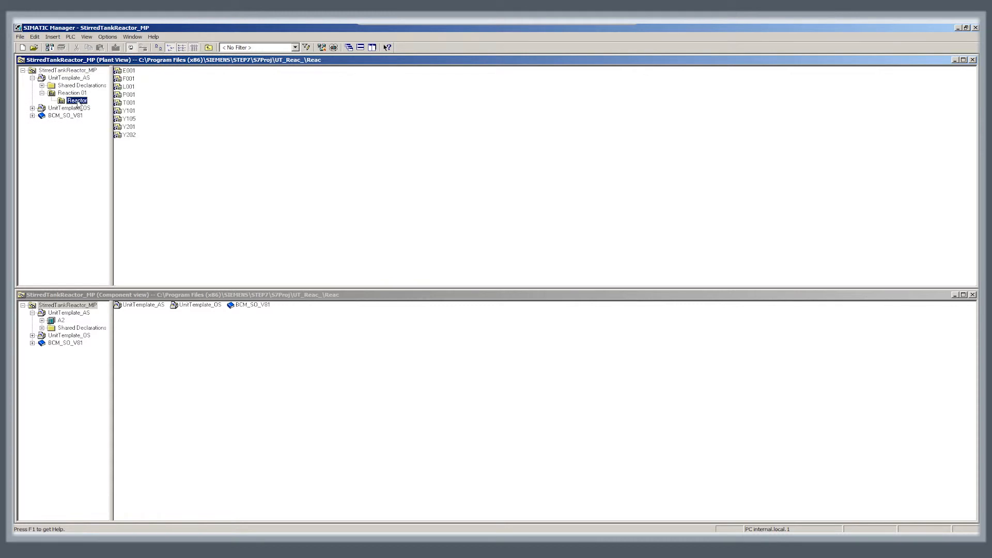
{"action": "double_click", "coordinate": [129, 119]}
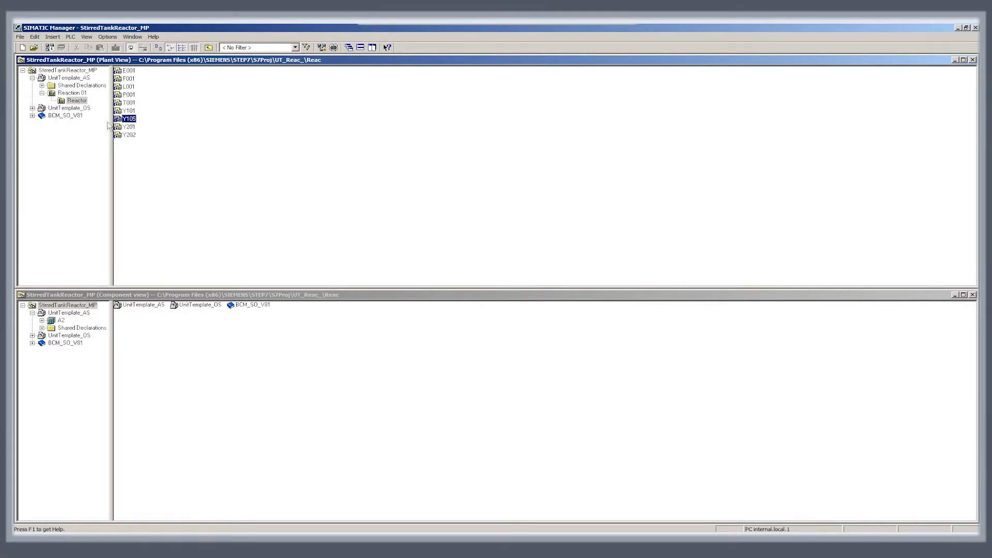
Expand station A2 in the component view and open its hardware configuration
{"action": "left_click", "coordinate": [42, 320]}
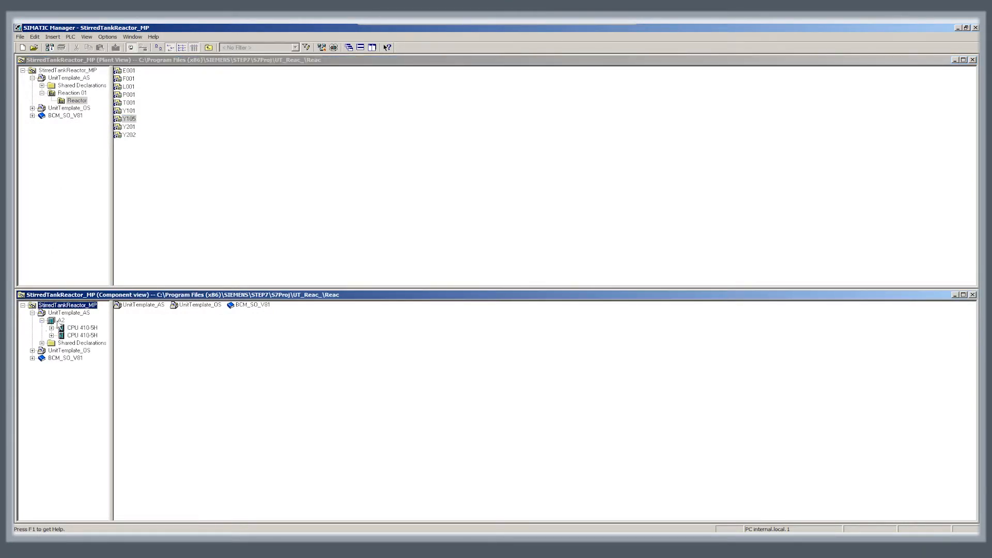
{"action": "left_click", "coordinate": [61, 320]}
{"action": "double_click", "coordinate": [131, 307]}
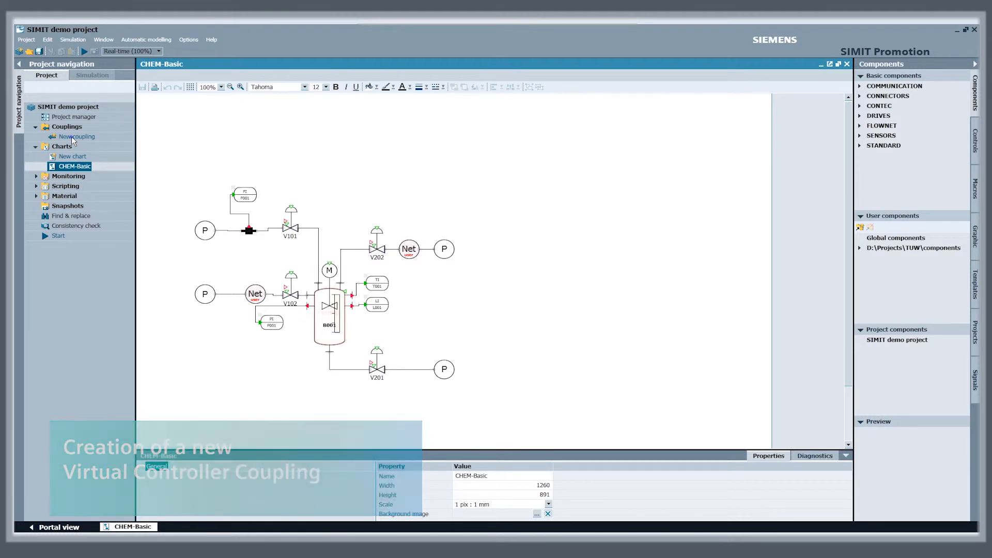
Switch to the SIMIT demo project and create a new coupling of type VIRTUAL CONTROLLER
{"action": "left_click", "coordinate": [72, 138]}
{"action": "double_click", "coordinate": [73, 138]}
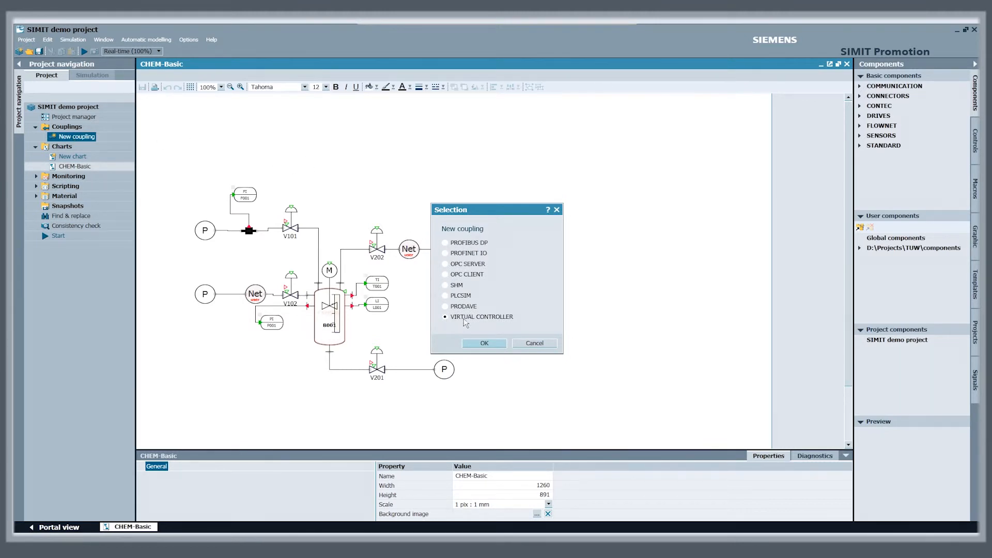
{"action": "left_click", "coordinate": [484, 345]}
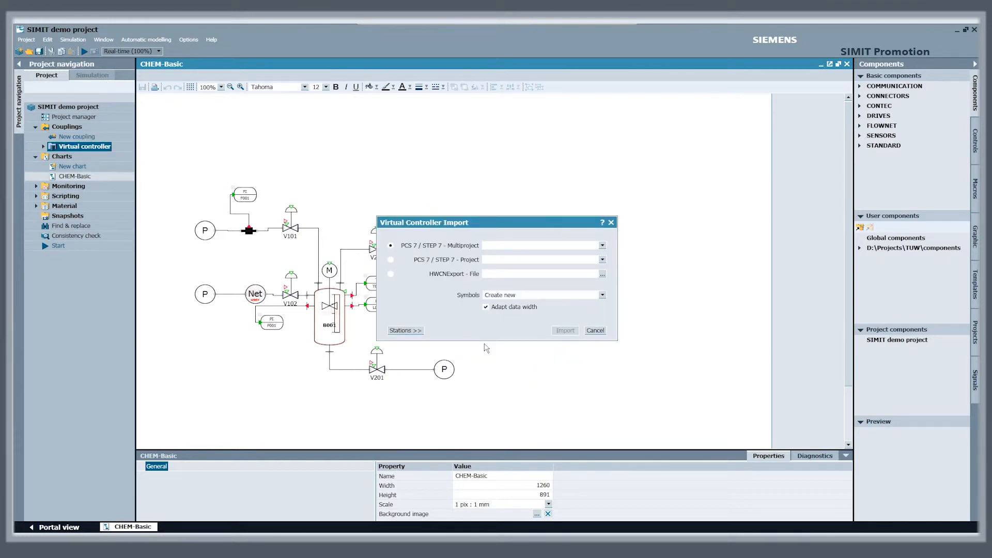
Import station UnitTemplate_AS - A2 from the StirredTankReactor_MP multiproject into the virtual controller, with symbols created new and data width adapted
{"action": "left_click", "coordinate": [602, 246]}
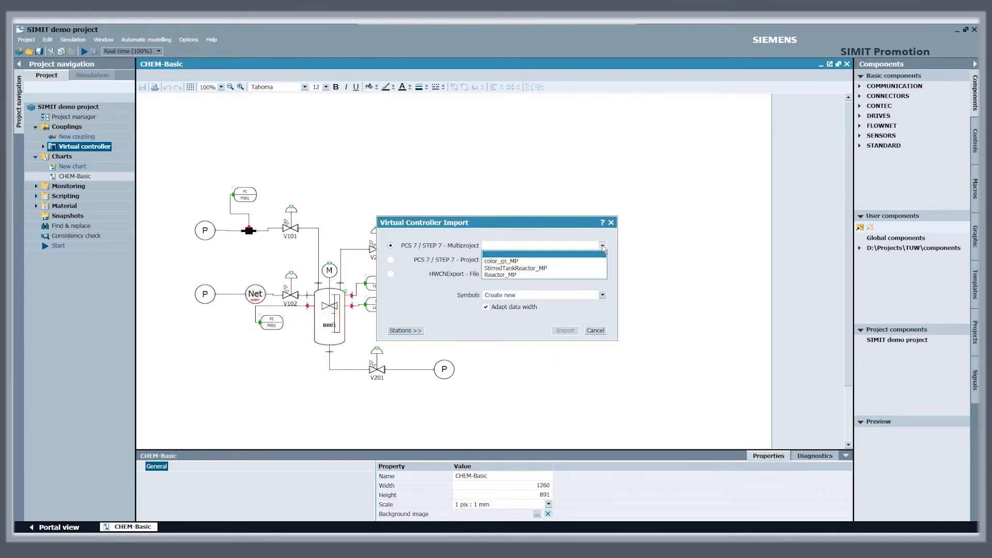
{"action": "left_click", "coordinate": [549, 269]}
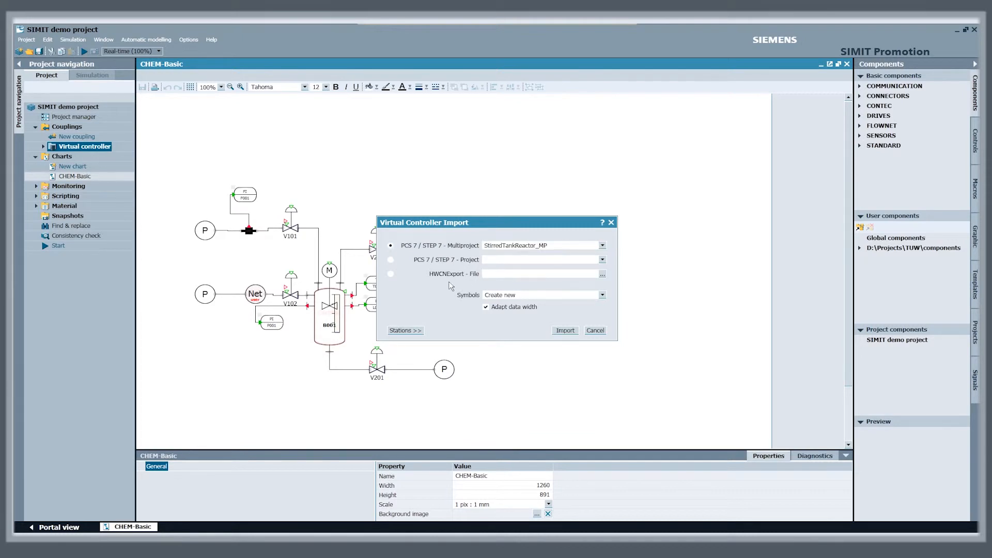
{"action": "left_click", "coordinate": [413, 331]}
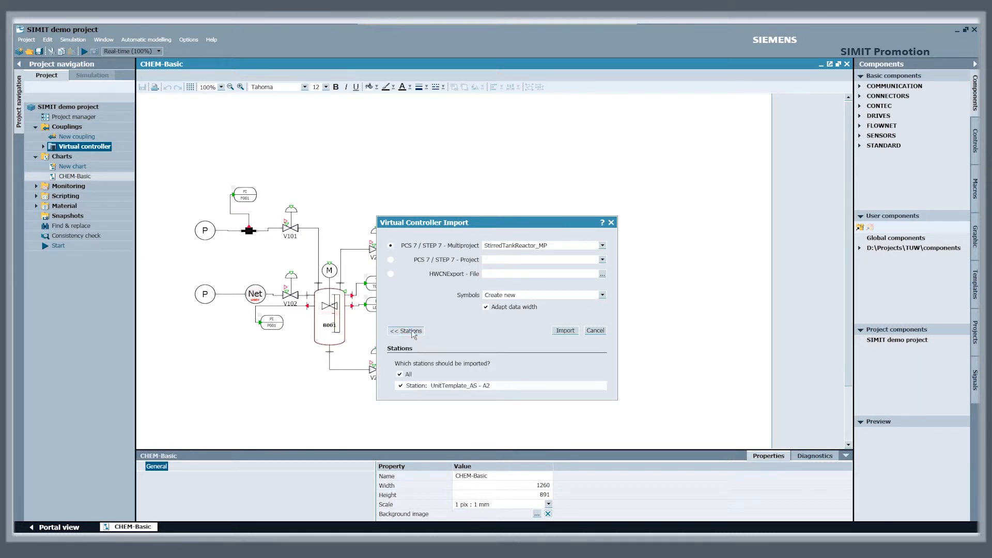
{"action": "left_click", "coordinate": [566, 331]}
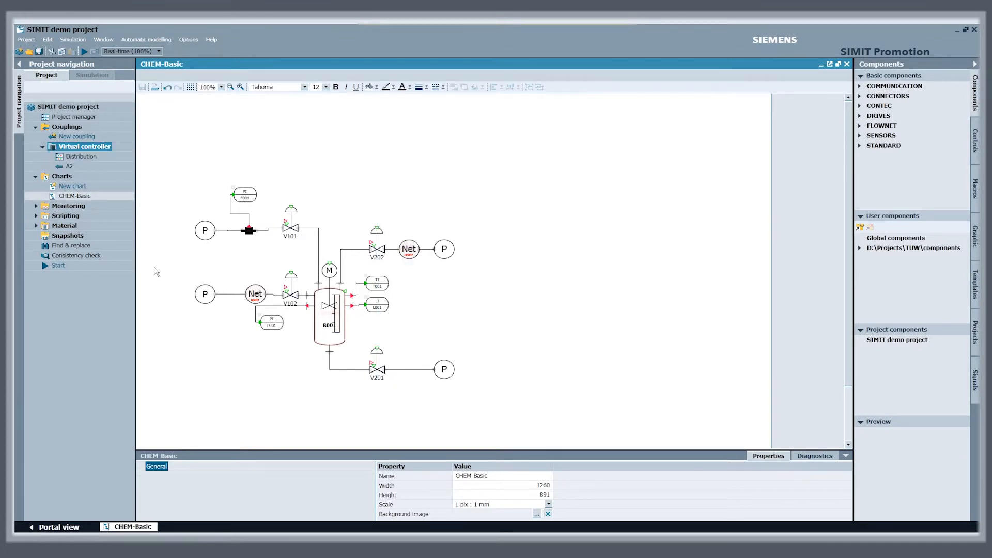
Open the virtual controller's Distribution, and examine the imported I/O signals of A2 including the Y105 output signal
{"action": "left_click", "coordinate": [79, 158]}
{"action": "double_click", "coordinate": [79, 157]}
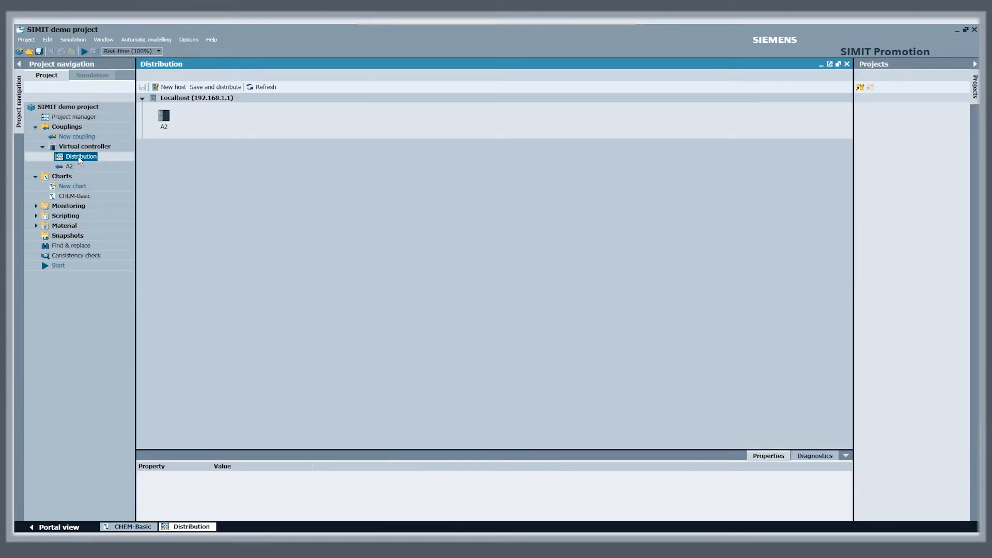
{"action": "double_click", "coordinate": [69, 166]}
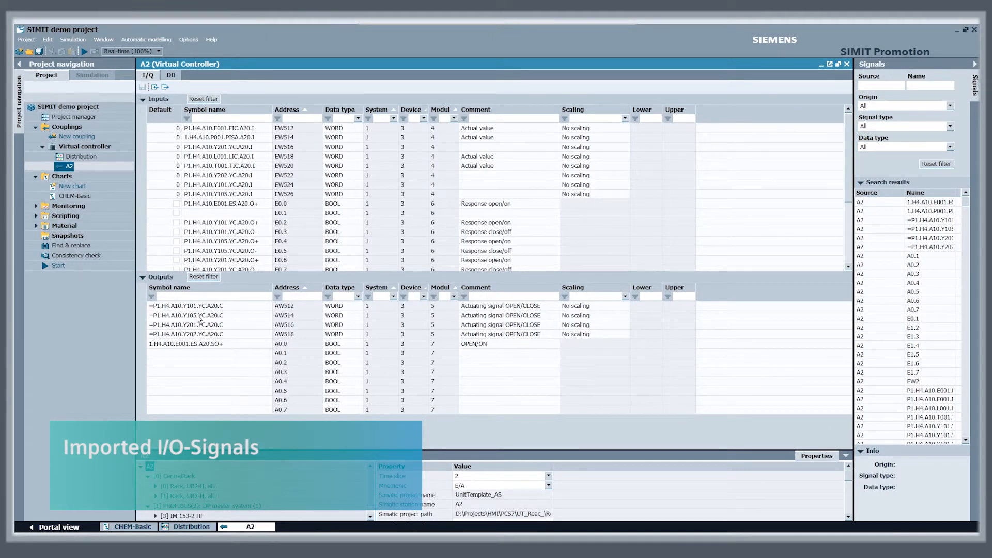
{"action": "left_click", "coordinate": [198, 317]}
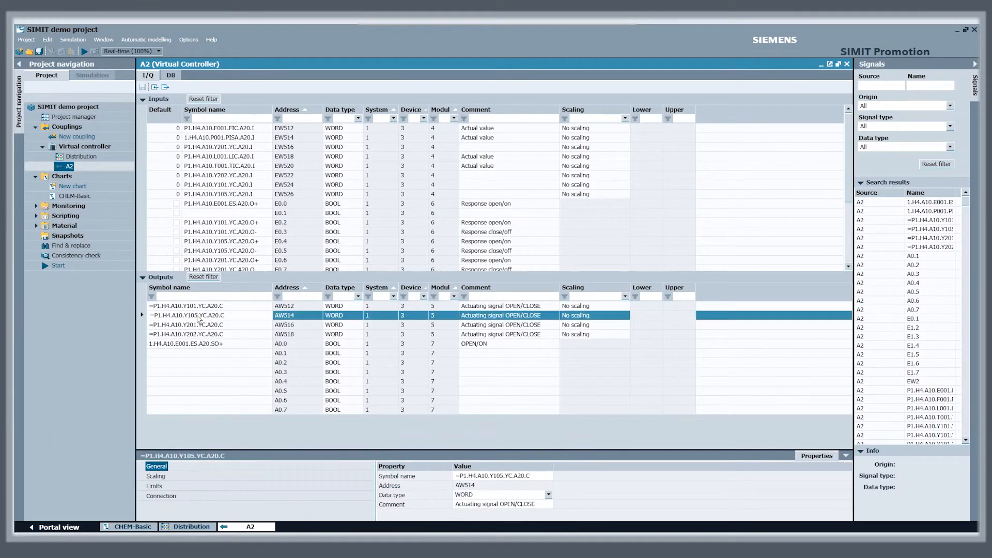
Run a CMT import into Charts using UnitTemplate_AS.xml from the Transfer folder, with coupling A2 and elements with empty replacement removed
{"action": "double_click", "coordinate": [75, 197]}
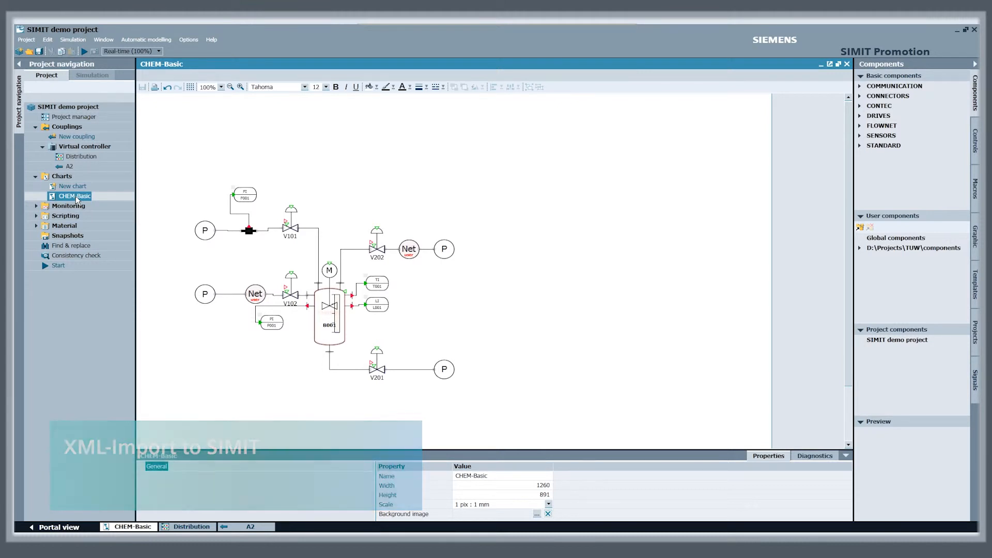
{"action": "left_click", "coordinate": [73, 179]}
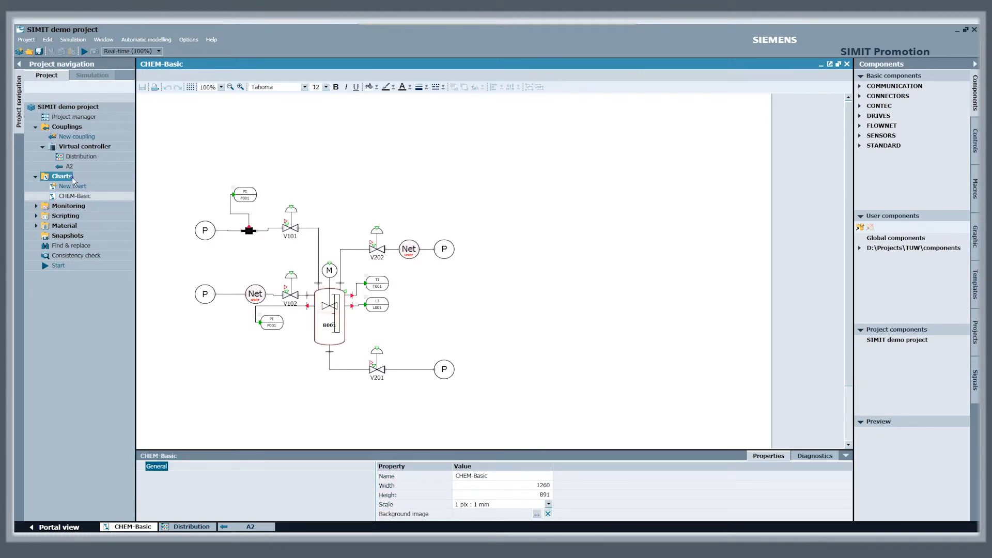
{"action": "right_click", "coordinate": [74, 180]}
{"action": "mouse_move", "coordinate": [143, 253]}
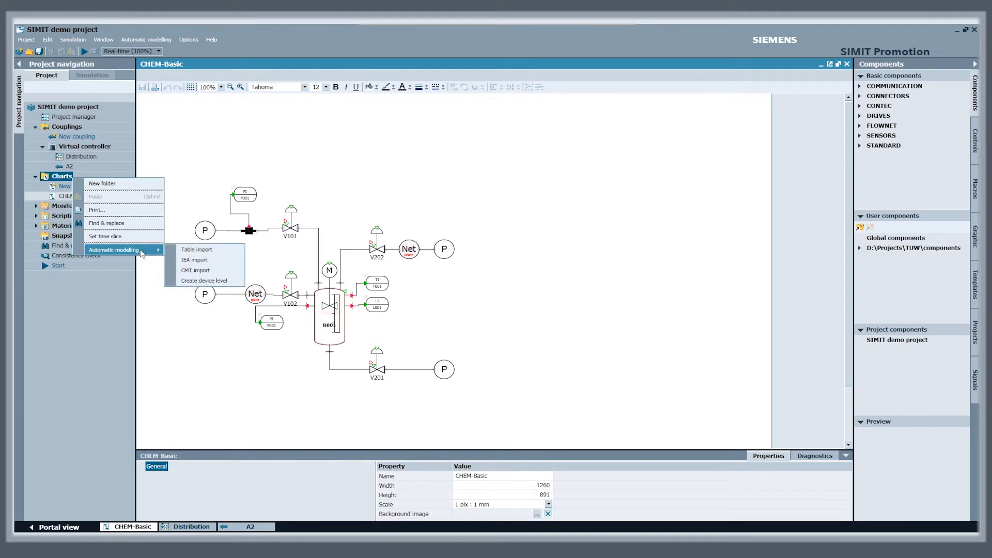
{"action": "left_click", "coordinate": [210, 273]}
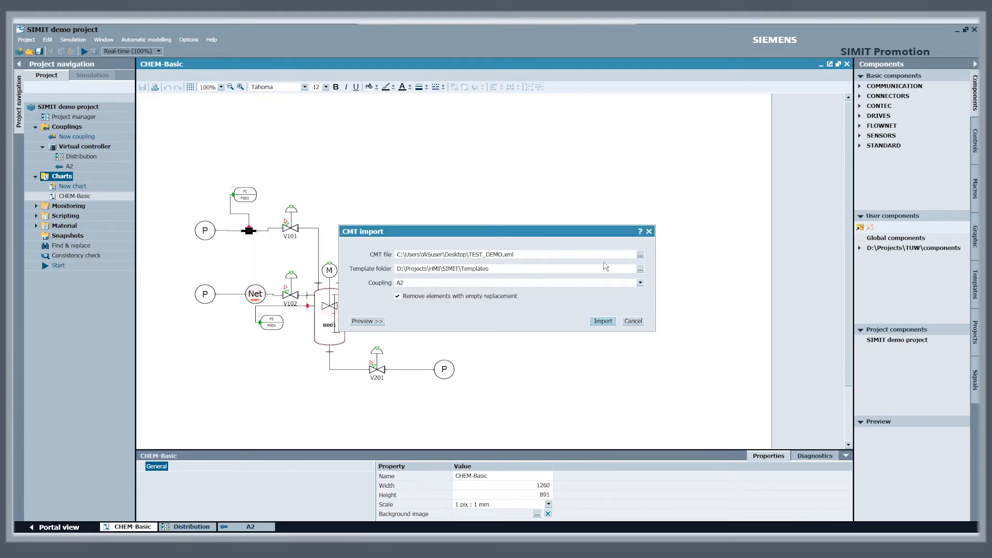
{"action": "left_click", "coordinate": [640, 255]}
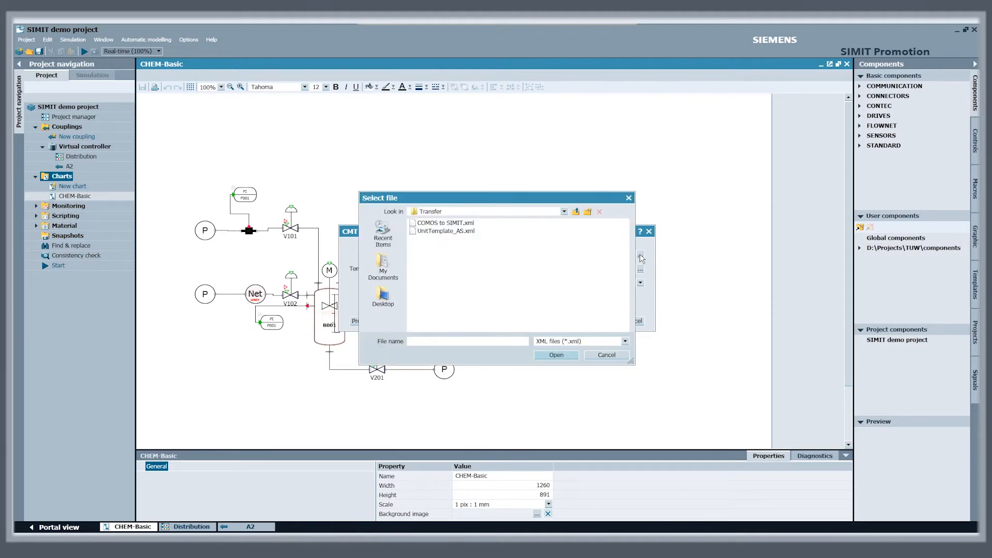
{"action": "left_click", "coordinate": [456, 232]}
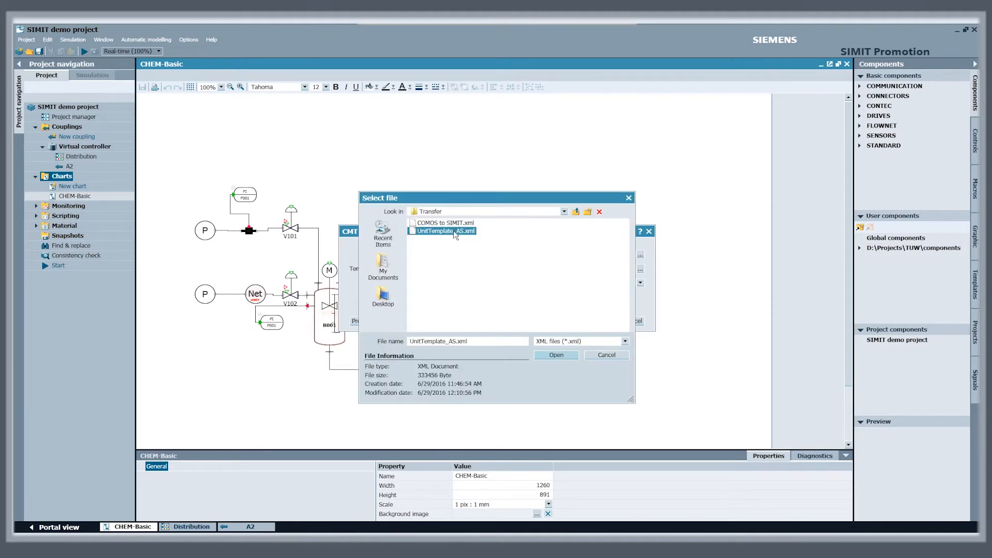
{"action": "left_click", "coordinate": [556, 356]}
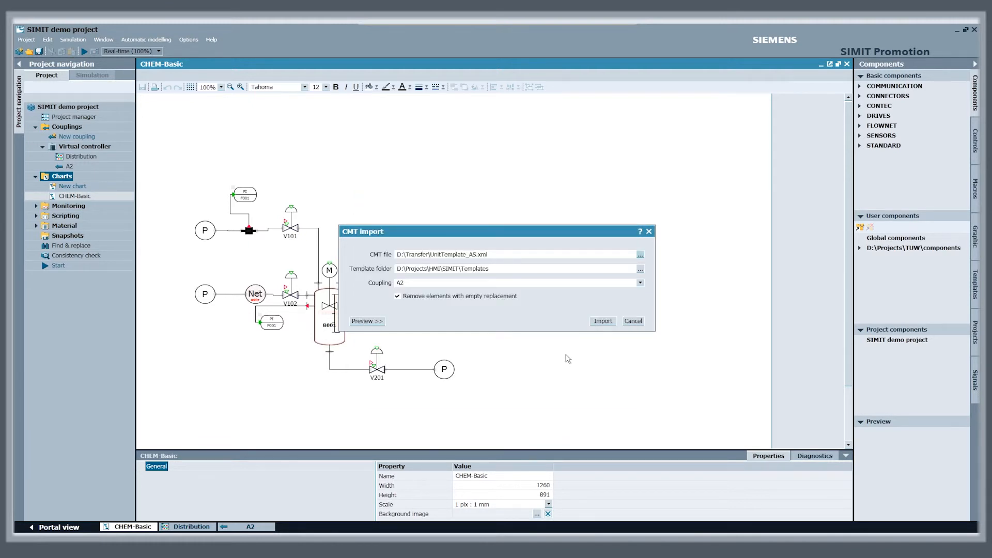
{"action": "left_click", "coordinate": [604, 321]}
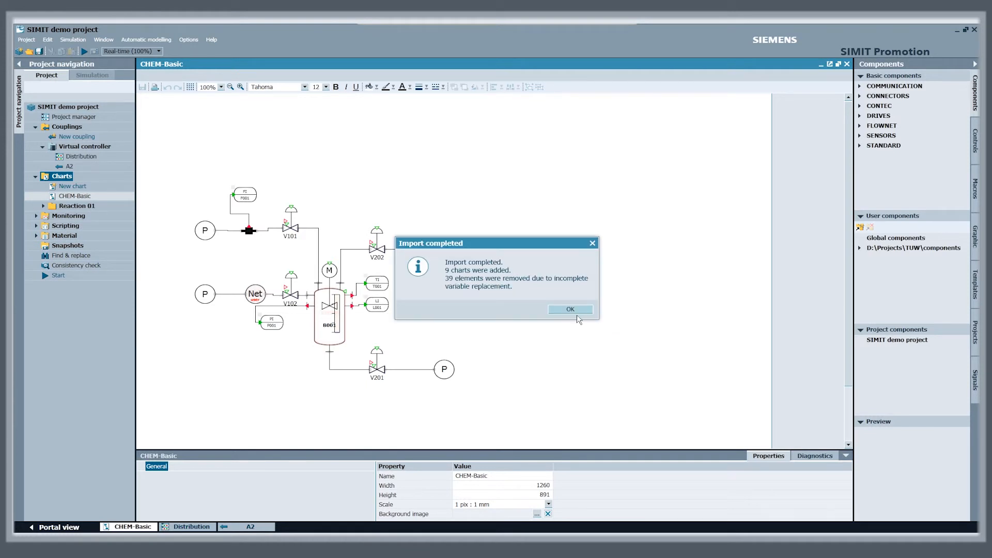
{"action": "left_click", "coordinate": [575, 310]}
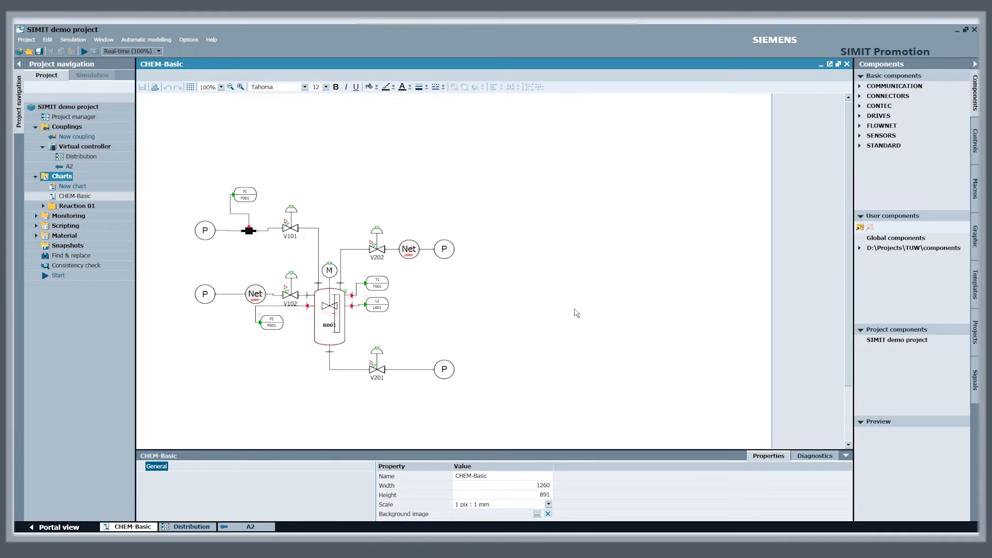
Expand the Reaction 01 and Reactor chart folders and open the Y105 chart
{"action": "left_click", "coordinate": [43, 206]}
{"action": "left_click", "coordinate": [50, 226]}
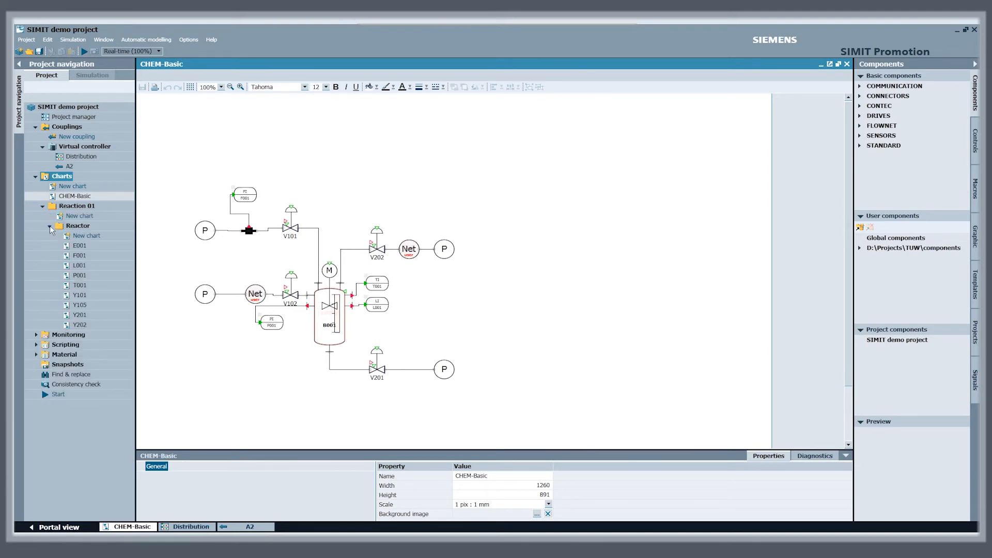
{"action": "left_click", "coordinate": [80, 306]}
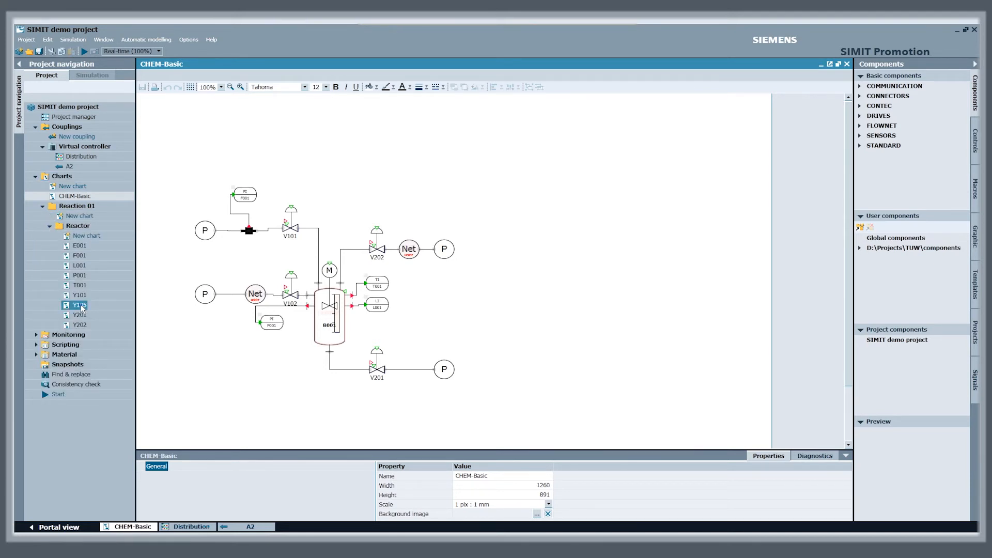
{"action": "double_click", "coordinate": [81, 306]}
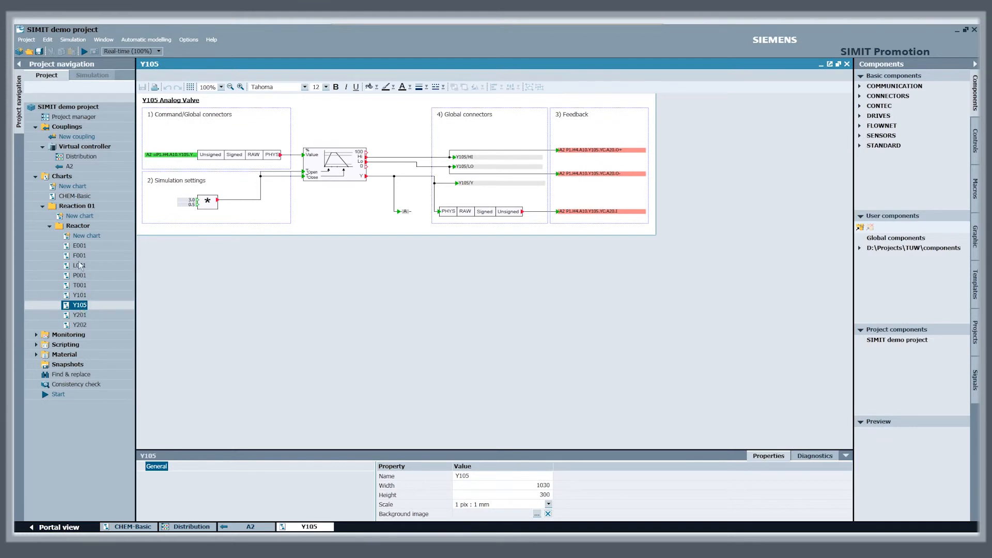
Open the virtual controller's Distribution, start the simulation, and display the CHEM-Basic chart in the running simulation
{"action": "left_click", "coordinate": [79, 156]}
{"action": "double_click", "coordinate": [79, 156]}
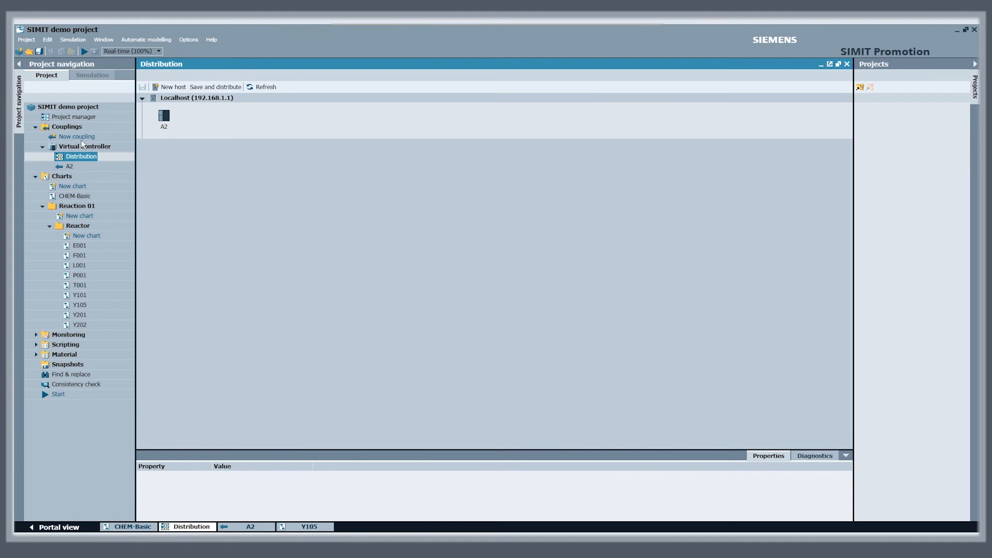
{"action": "left_click", "coordinate": [84, 51]}
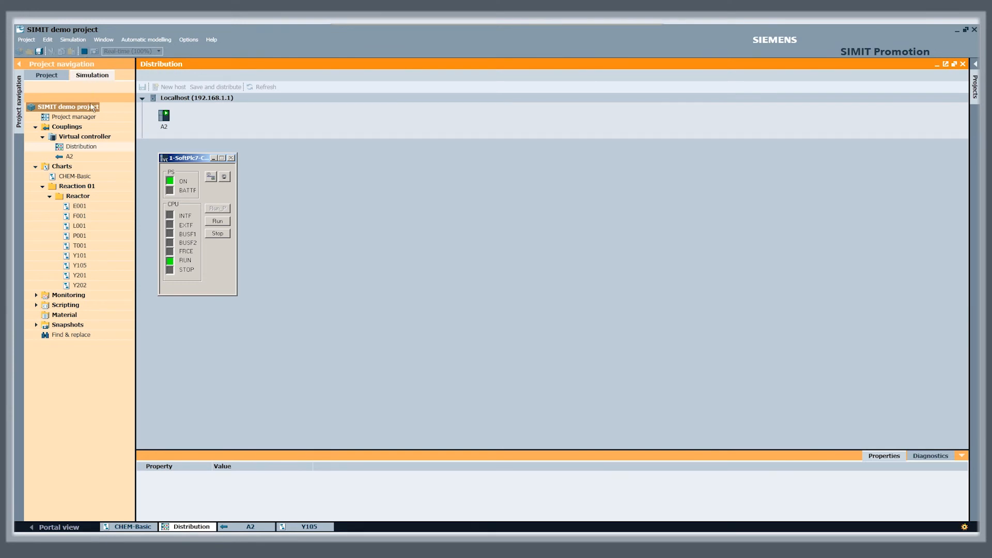
{"action": "left_click", "coordinate": [92, 178]}
{"action": "double_click", "coordinate": [75, 176]}
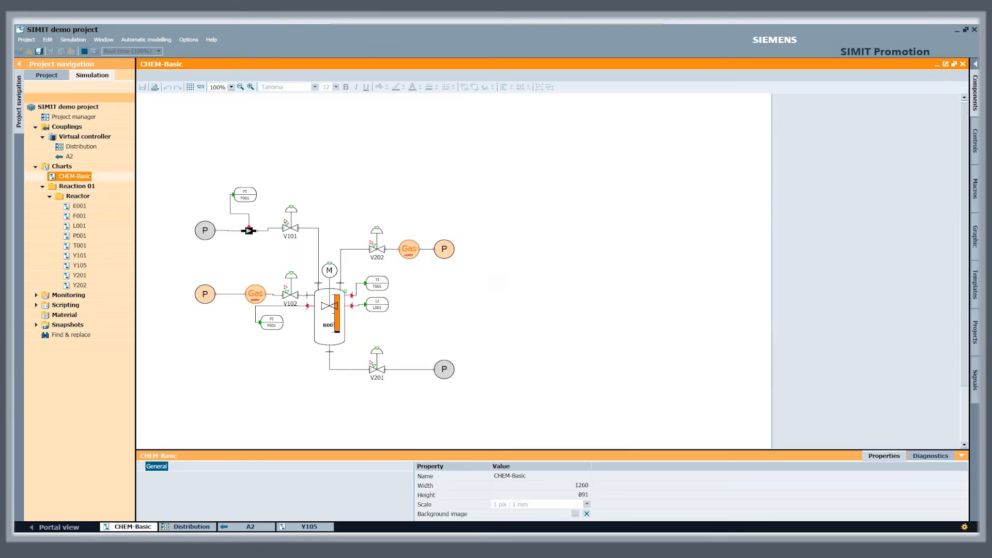